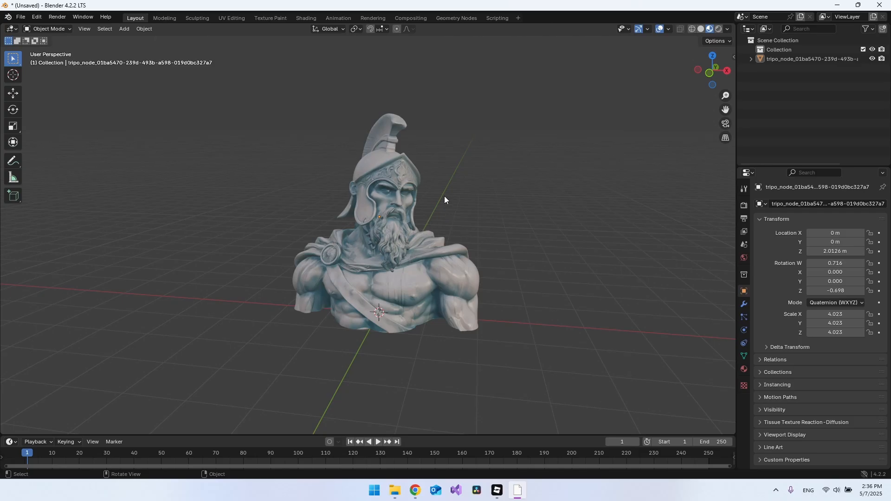
- Browse the File menu's import choices twice without importing anything
{"action": "mouse_move", "coordinate": [381, 254]}
{"action": "middle_mouse_down"}
{"action": "mouse_move", "coordinate": [332, 249]}
{"action": "mouse_move", "coordinate": [392, 254]}
{"action": "mouse_move", "coordinate": [328, 238]}
{"action": "mouse_move", "coordinate": [451, 257]}
{"action": "mouse_move", "coordinate": [473, 251]}
{"action": "mouse_move", "coordinate": [376, 249]}
{"action": "middle_mouse_up"}
{"action": "scroll", "coordinate": [394, 255], "scroll_direction": "up", "scroll_amount": 2}
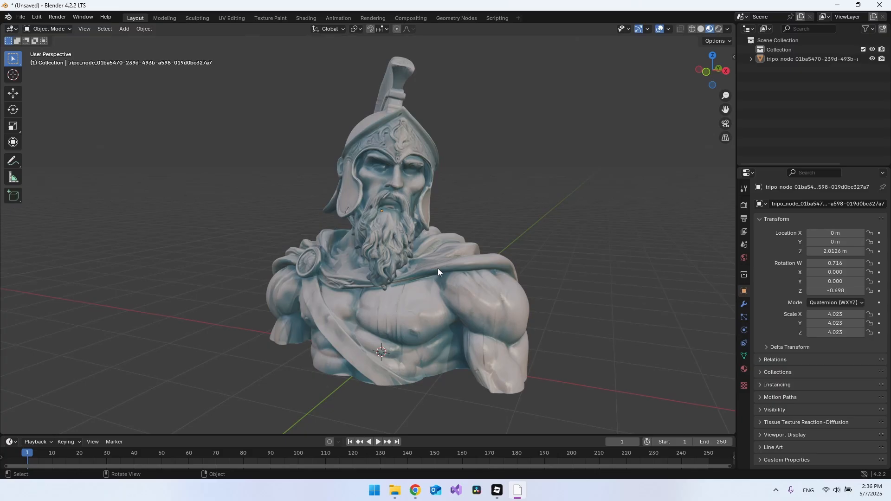
{"action": "scroll", "coordinate": [439, 268], "scroll_direction": "down", "scroll_amount": 2}
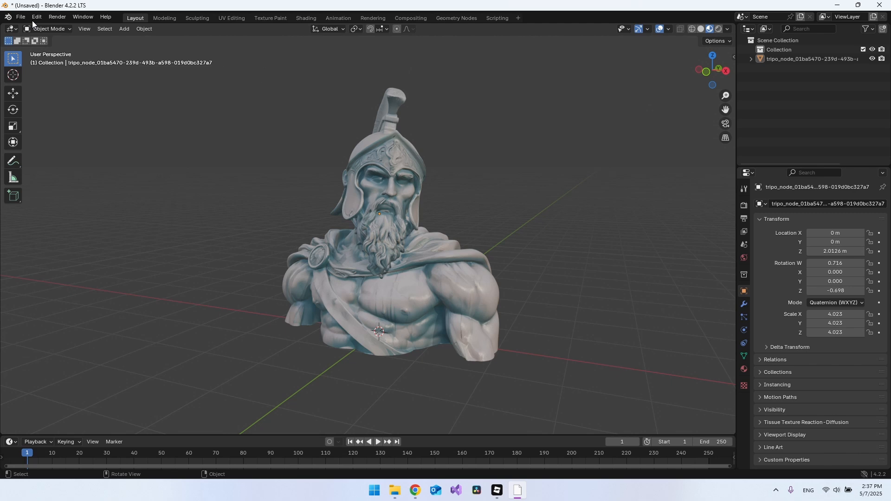
{"action": "left_click", "coordinate": [21, 17]}
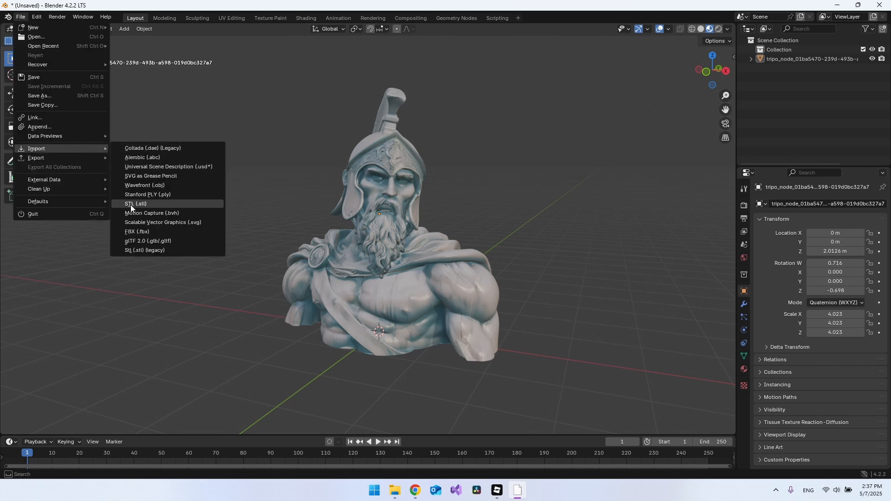
{"action": "mouse_move", "coordinate": [37, 148]}
{"action": "left_click", "coordinate": [2, 80]}
{"action": "left_click", "coordinate": [21, 18]}
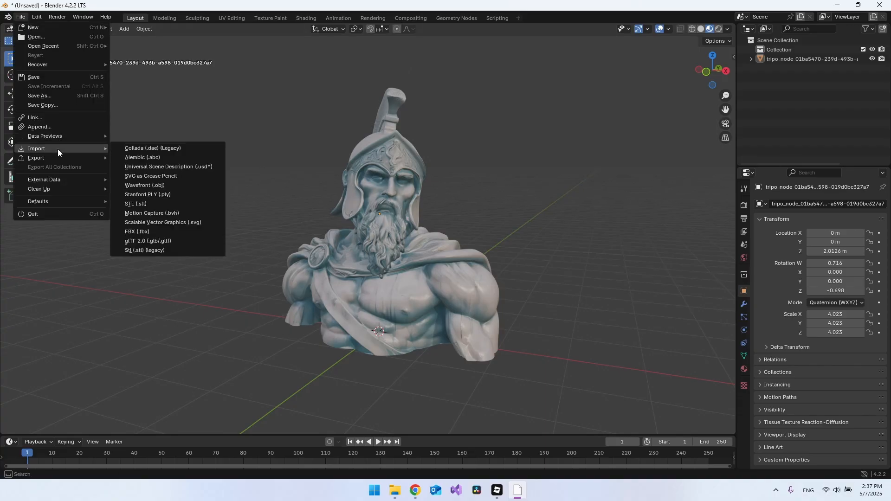
{"action": "left_click", "coordinate": [418, 266]}
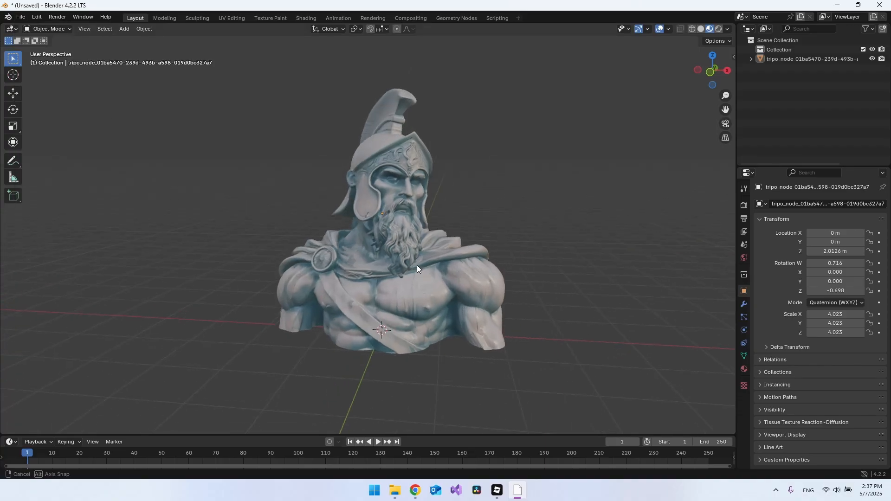
{"action": "middle_click_drag", "start_coordinate": [417, 265], "coordinate": [414, 267]}
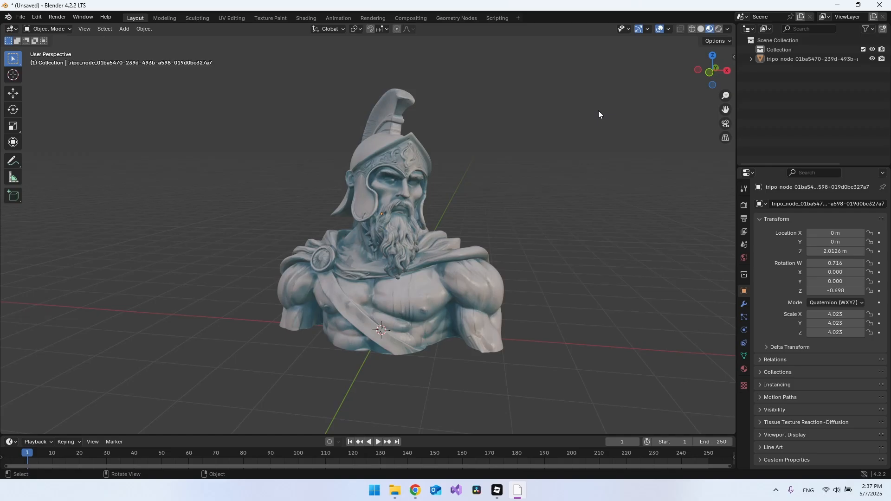
- Enable viewport Statistics and select the bust, revealing roughly 500,000 faces
{"action": "left_click", "coordinate": [668, 30]}
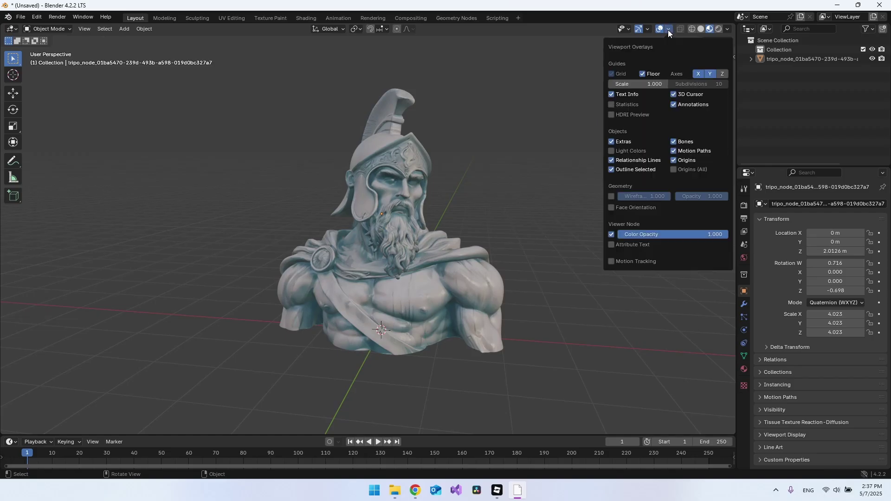
{"action": "left_click", "coordinate": [612, 104]}
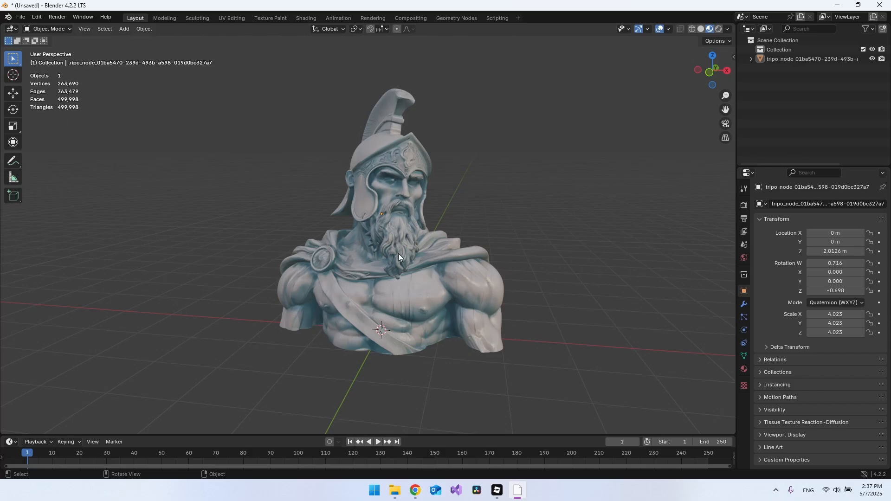
{"action": "left_click", "coordinate": [410, 253]}
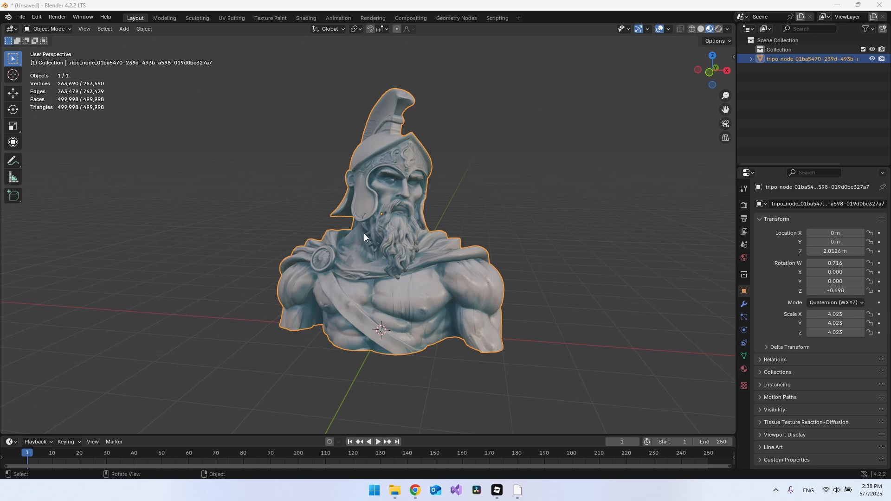
{"action": "mouse_move", "coordinate": [364, 236]}
{"action": "middle_mouse_down"}
{"action": "mouse_move", "coordinate": [323, 241]}
{"action": "mouse_move", "coordinate": [332, 233]}
{"action": "middle_mouse_up"}
{"action": "middle_click_drag", "start_coordinate": [638, 375], "coordinate": [503, 289]}
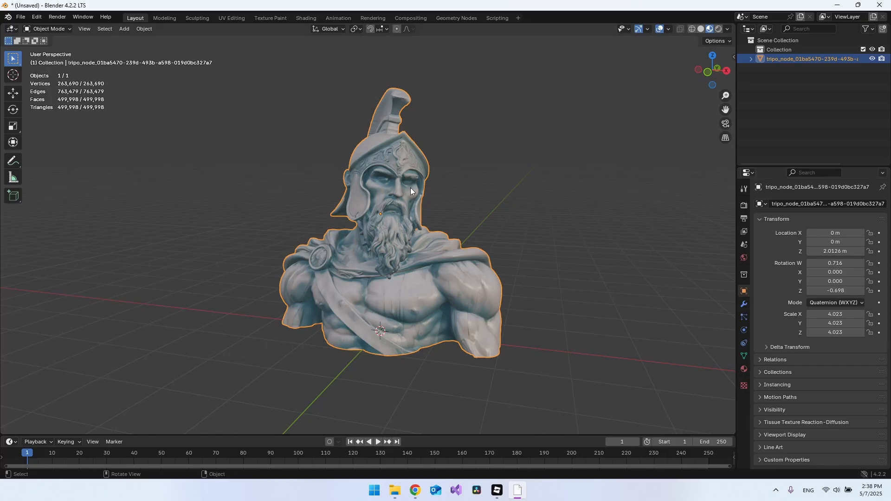
- Add a Decimate modifier to the bust from the modifier stack's search
{"action": "left_click", "coordinate": [743, 304]}
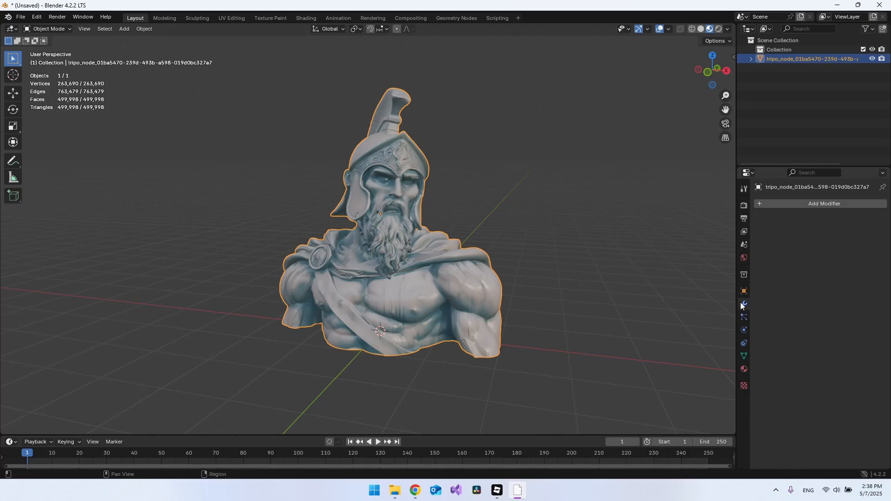
{"action": "left_click", "coordinate": [811, 205]}
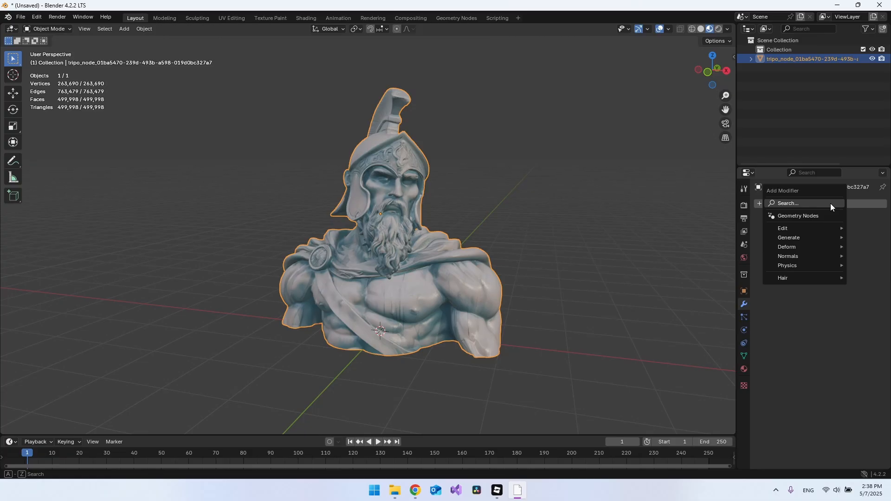
{"action": "left_click", "coordinate": [829, 202]}
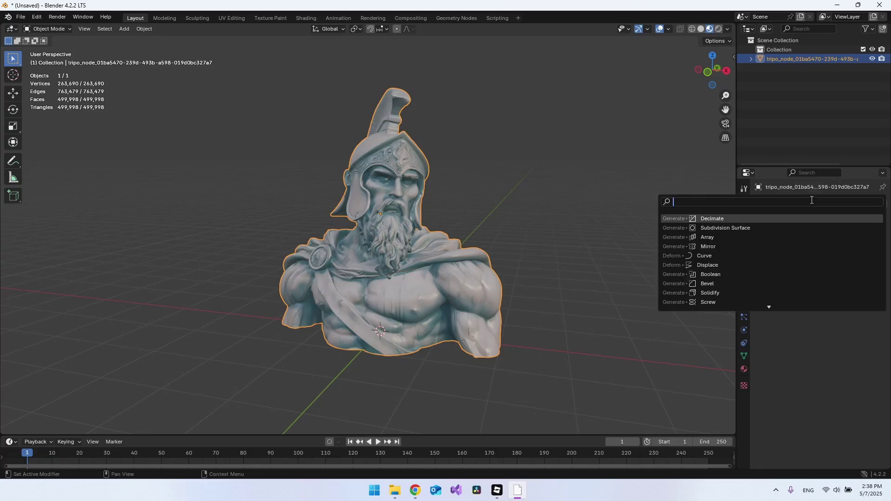
{"action": "left_click", "coordinate": [718, 219]}
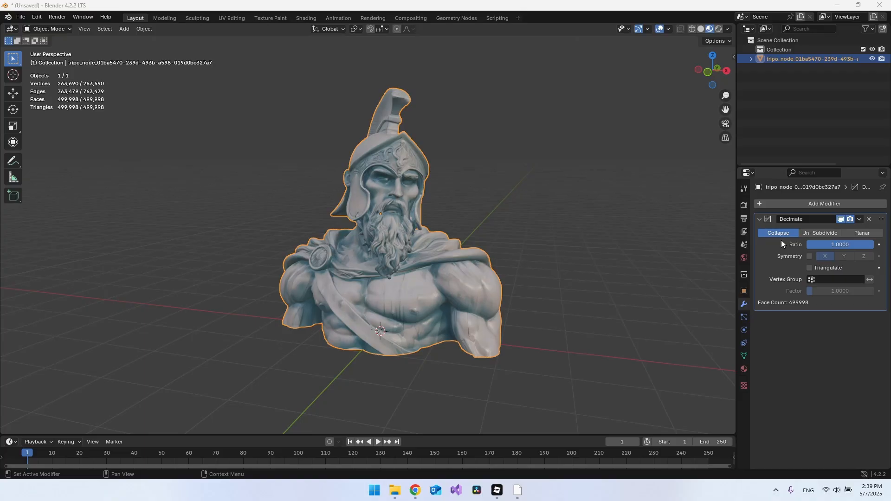
{"action": "middle_click_drag", "start_coordinate": [387, 239], "coordinate": [406, 232]}
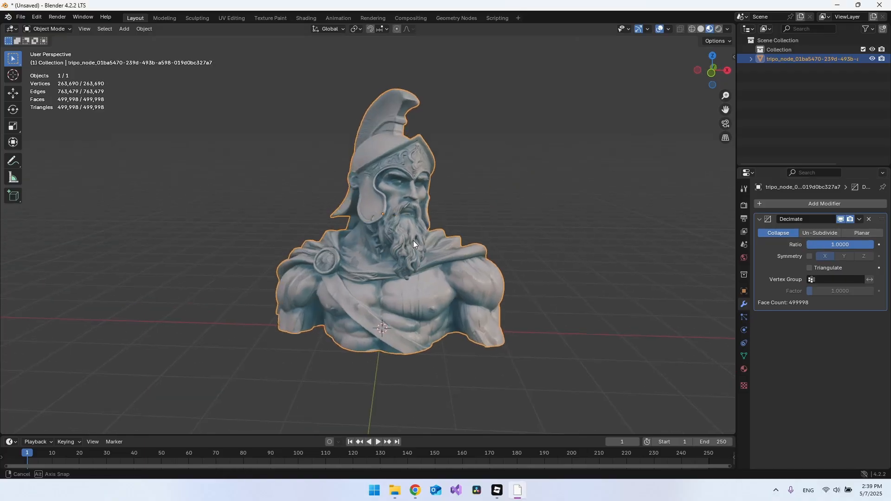
- In Edit Mode, merge all vertices by distance, trimming the bust to 249,972 vertices
{"action": "key", "text": "Tab"}
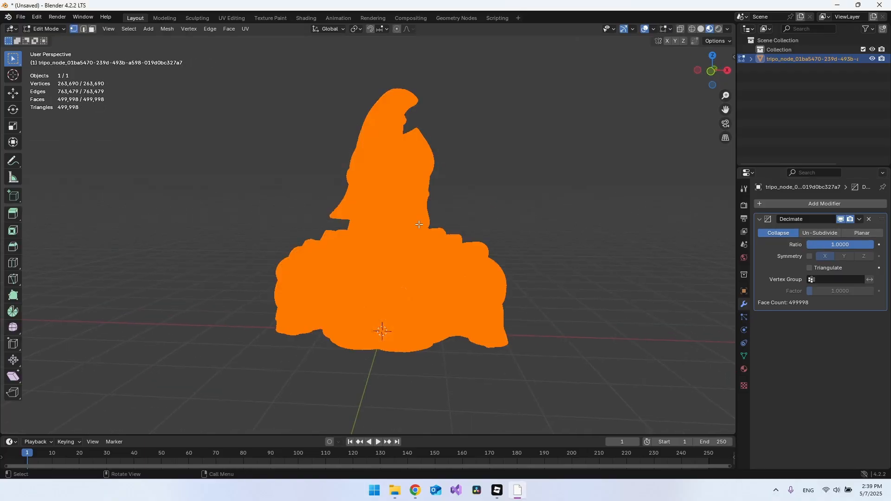
{"action": "scroll", "coordinate": [405, 237], "scroll_direction": "up", "scroll_amount": 2}
{"action": "scroll", "coordinate": [406, 237], "scroll_direction": "up", "scroll_amount": 3}
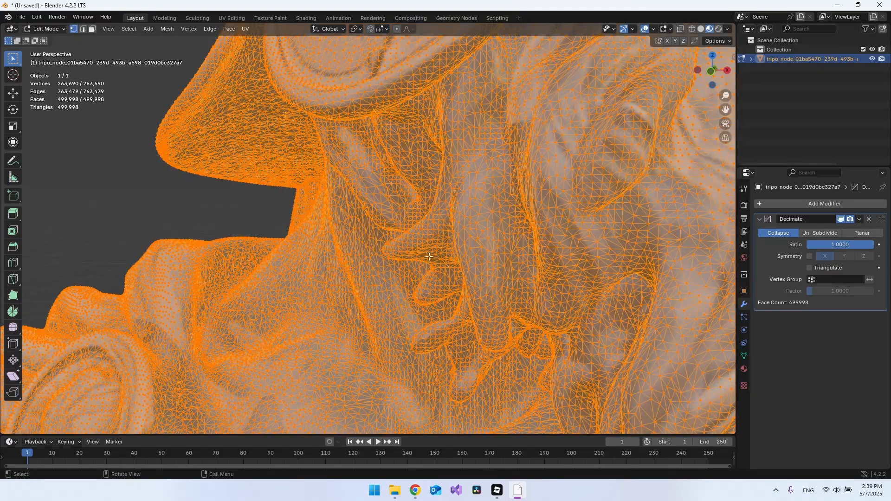
{"action": "scroll", "coordinate": [424, 258], "scroll_direction": "down", "scroll_amount": 5}
{"action": "scroll", "coordinate": [420, 274], "scroll_direction": "down", "scroll_amount": 5}
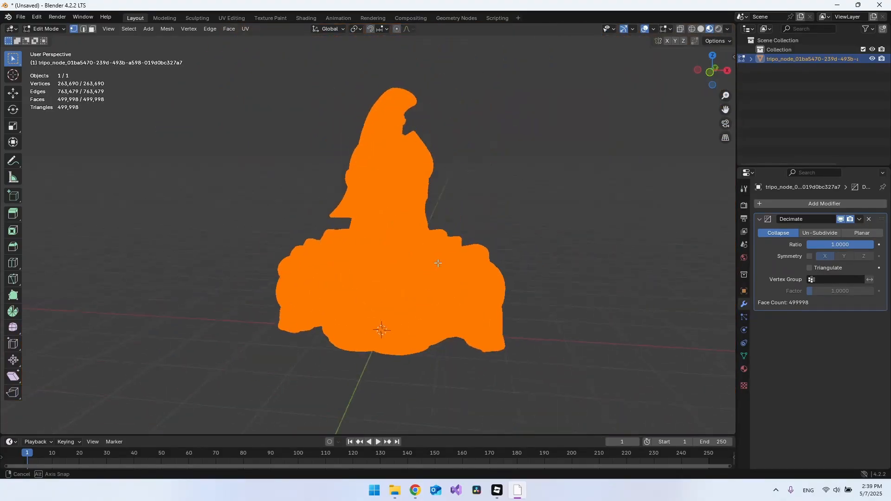
{"action": "middle_click_drag", "start_coordinate": [438, 274], "coordinate": [411, 215]}
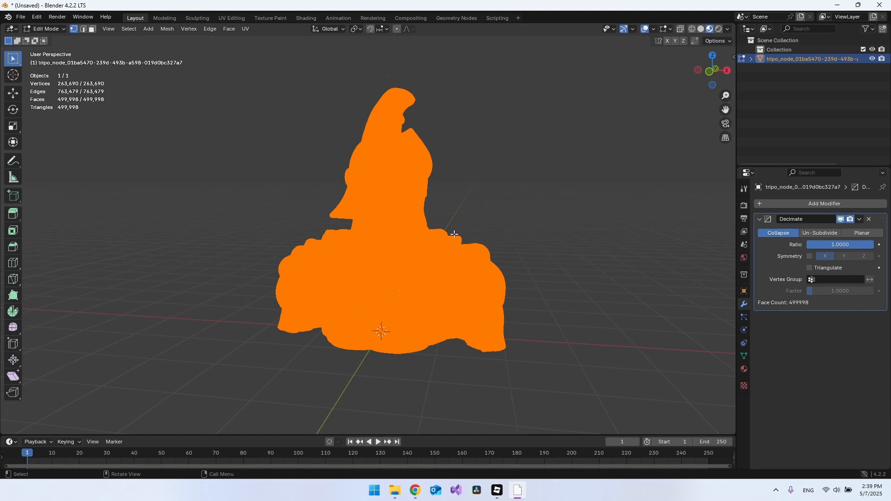
{"action": "key", "text": "m"}
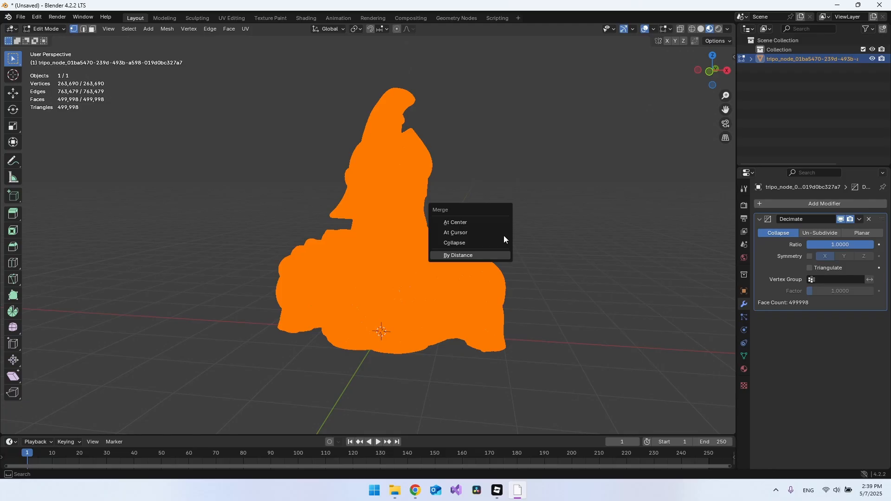
{"action": "key", "text": "Return"}
{"action": "key", "text": "Tab"}
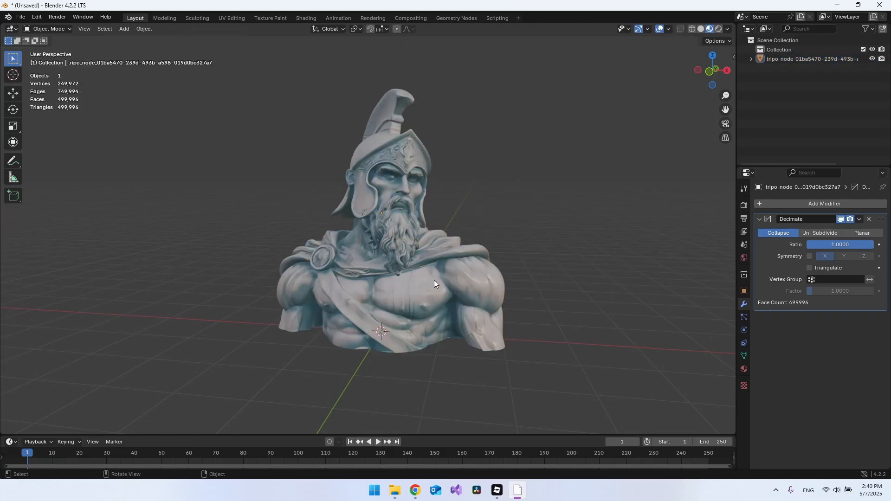
{"action": "middle_click_drag", "start_coordinate": [377, 247], "coordinate": [434, 255]}
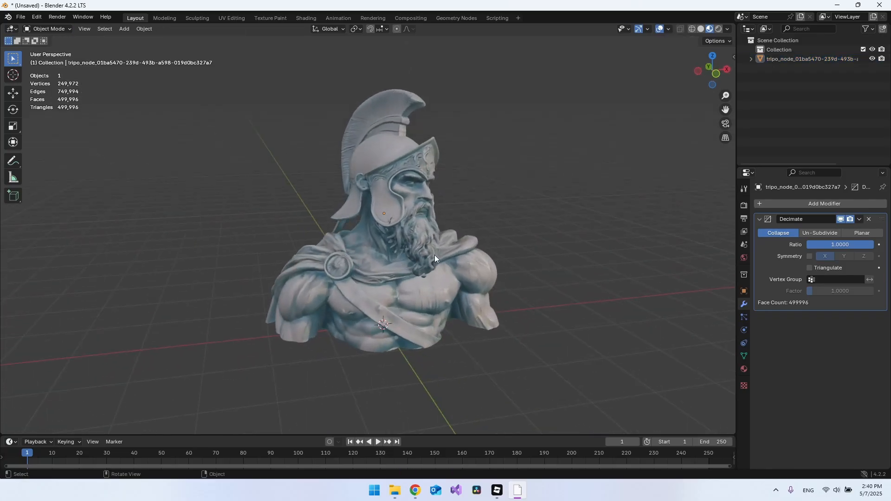
{"action": "scroll", "coordinate": [435, 255], "scroll_direction": "up", "scroll_amount": 2}
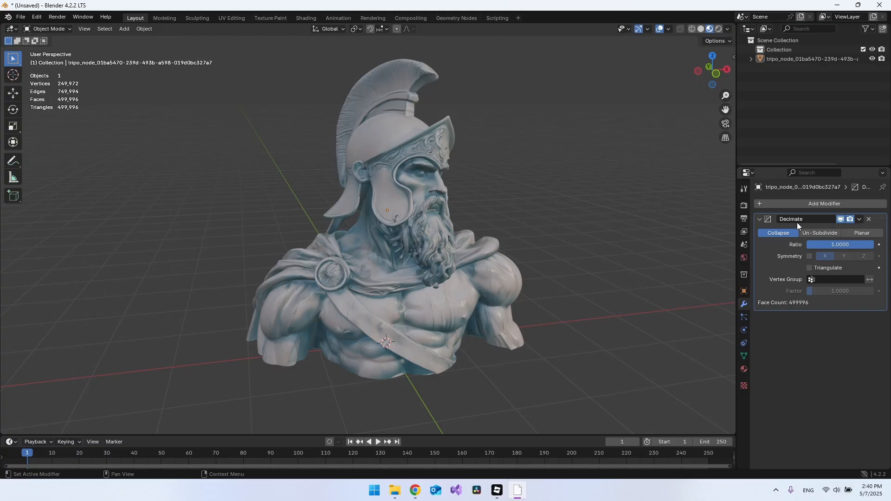
{"action": "middle_click_drag", "start_coordinate": [599, 243], "coordinate": [557, 254]}
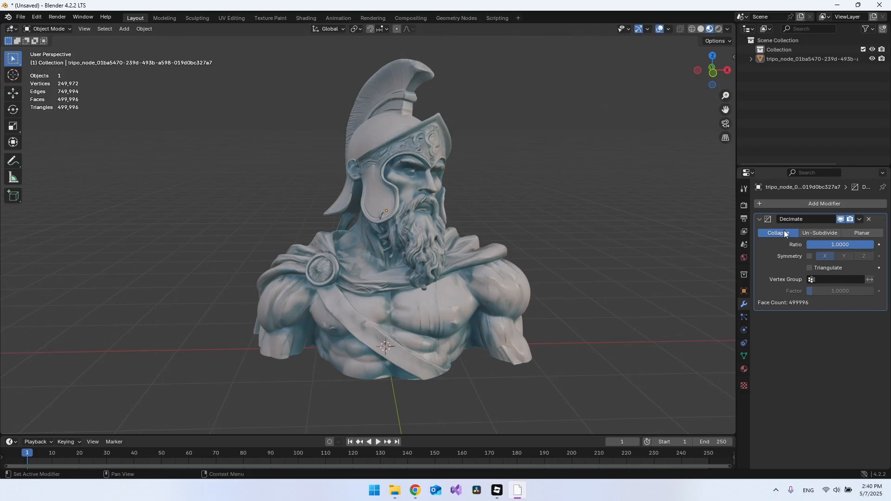
{"action": "middle_click_drag", "start_coordinate": [410, 163], "coordinate": [480, 245]}
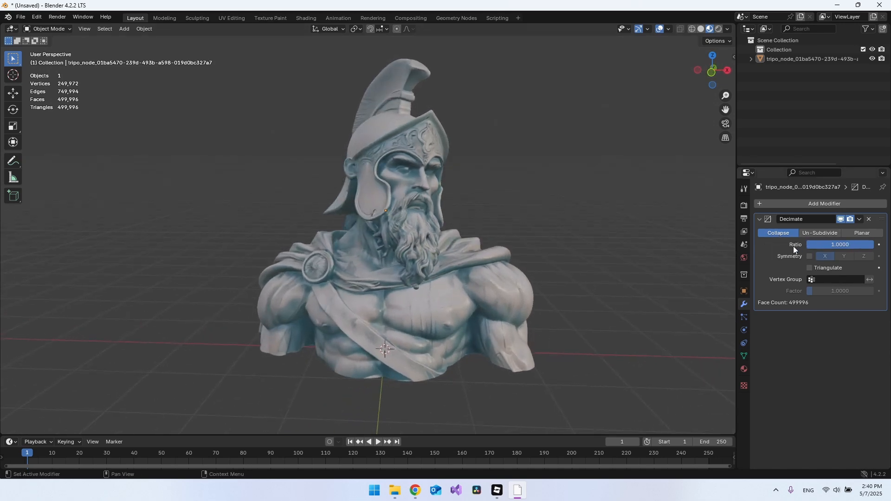
- Set the Decimate ratio to 0.03 then 0.02, cutting the bust to 9,998 faces
{"action": "double_click", "coordinate": [839, 245]}
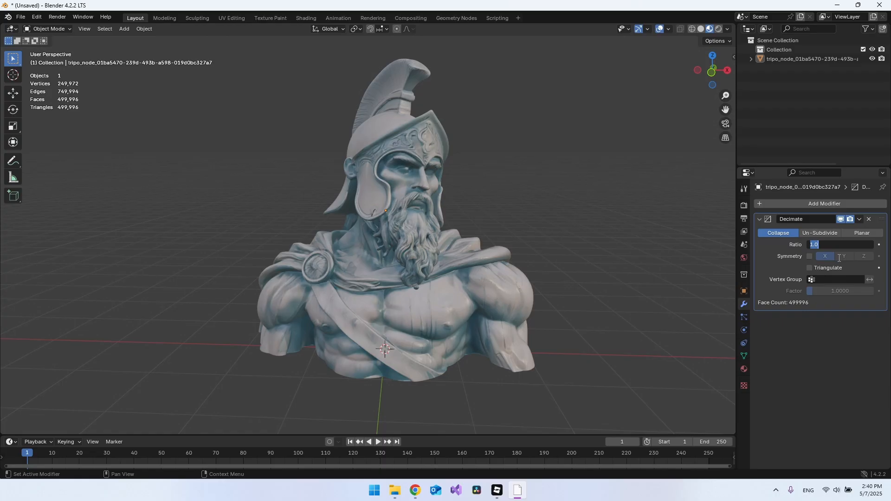
{"action": "type", "text": "0."}
{"action": "type", "text": "05"}
{"action": "key", "text": "Return"}
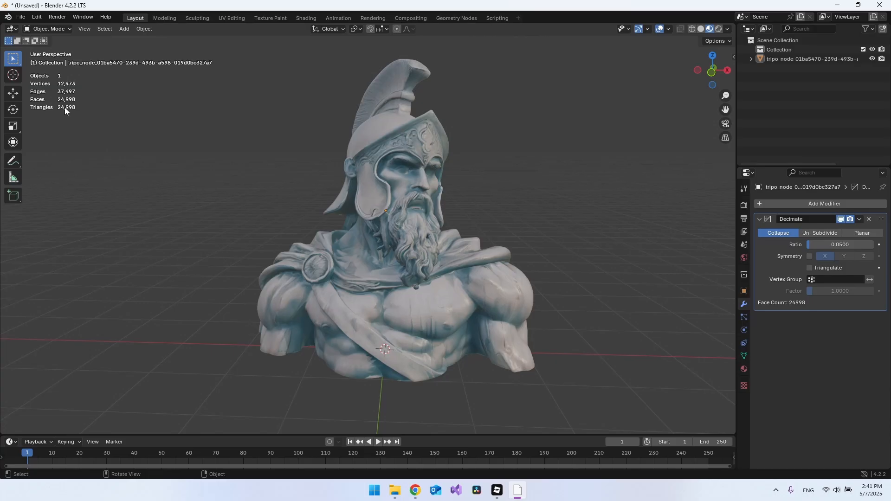
{"action": "double_click", "coordinate": [832, 243]}
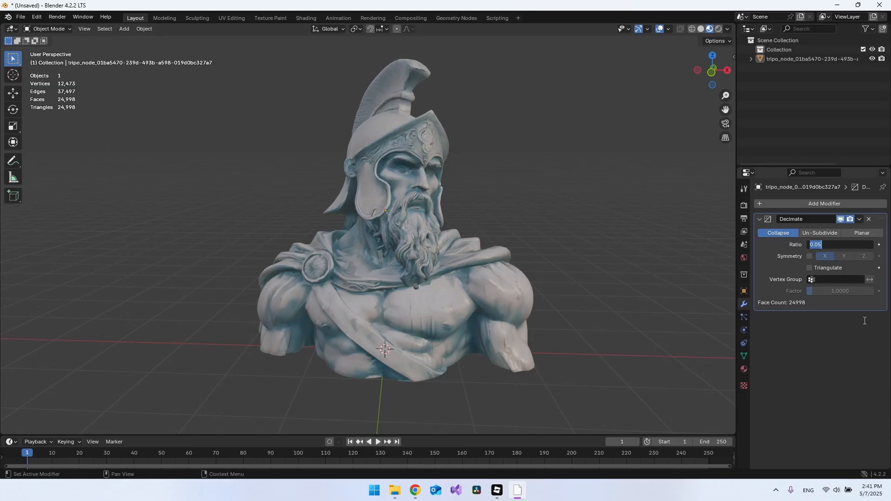
{"action": "type", "text": "0.03"}
{"action": "key", "text": "Return"}
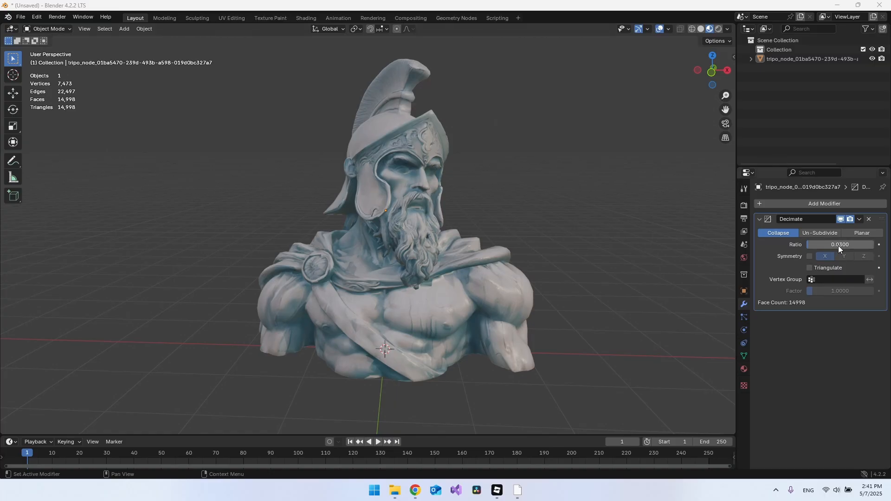
{"action": "scroll", "coordinate": [838, 246], "scroll_direction": "down", "scroll_amount": 1, "text": "ctrl"}
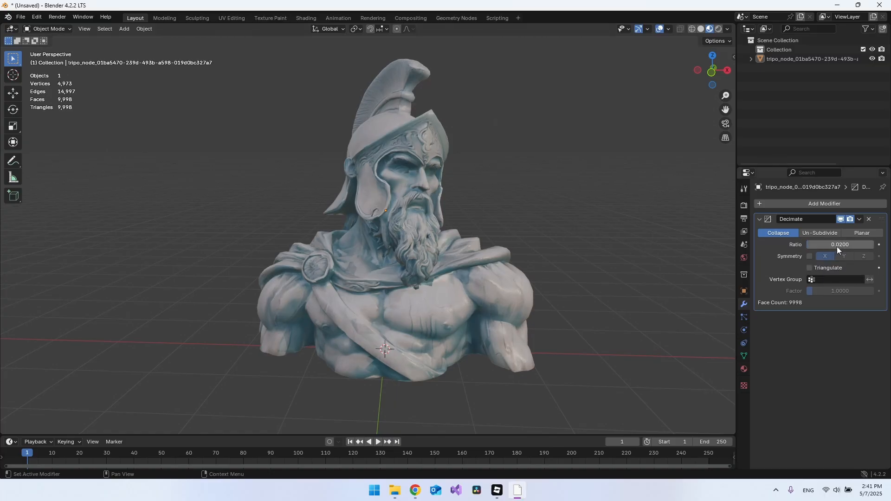
{"action": "mouse_move", "coordinate": [423, 231]}
{"action": "middle_mouse_down"}
{"action": "mouse_move", "coordinate": [351, 229]}
{"action": "mouse_move", "coordinate": [472, 231]}
{"action": "mouse_move", "coordinate": [380, 211]}
{"action": "middle_mouse_up"}
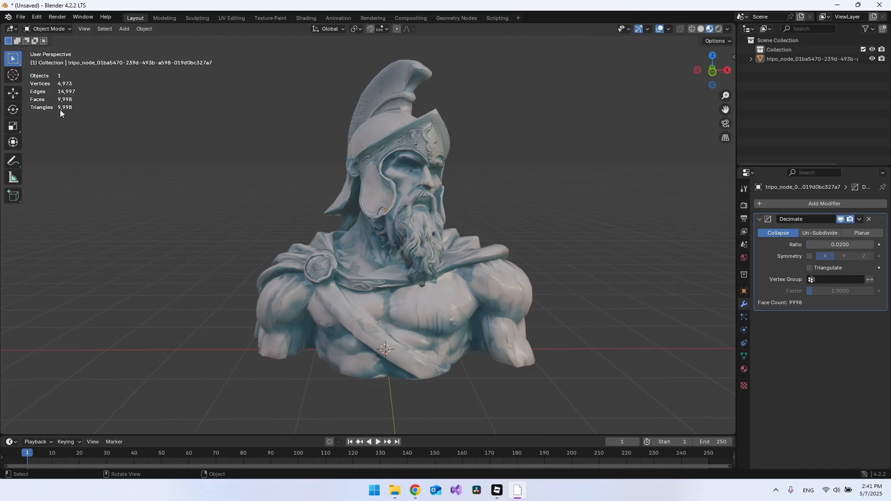
{"action": "mouse_move", "coordinate": [434, 260]}
{"action": "middle_mouse_down"}
{"action": "mouse_move", "coordinate": [257, 247]}
{"action": "mouse_move", "coordinate": [546, 245]}
{"action": "mouse_move", "coordinate": [356, 250]}
{"action": "mouse_move", "coordinate": [404, 251]}
{"action": "mouse_move", "coordinate": [391, 254]}
{"action": "middle_mouse_up"}
- Inspect the 998-face low-poly bust from several angles and leave it selected
{"action": "left_click", "coordinate": [426, 256]}
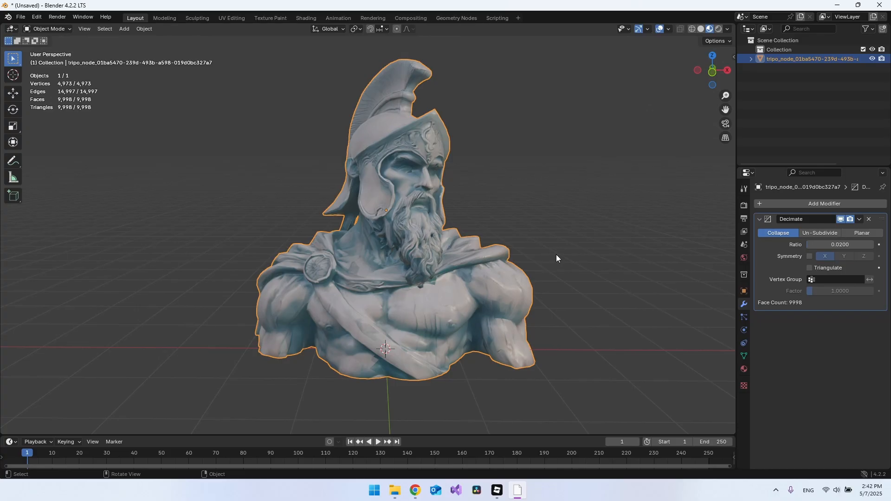
{"action": "middle_click_drag", "start_coordinate": [556, 254], "coordinate": [528, 252]}
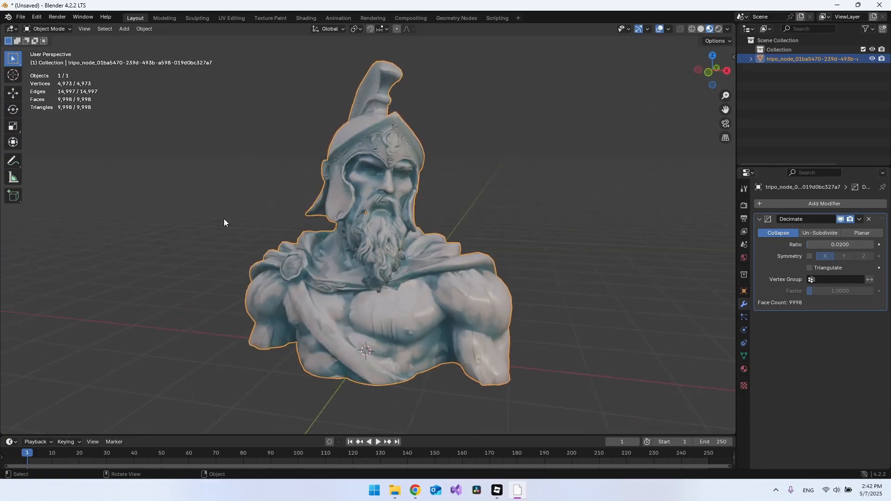
{"action": "mouse_move", "coordinate": [372, 247]}
{"action": "middle_mouse_down"}
{"action": "mouse_move", "coordinate": [422, 227]}
{"action": "mouse_move", "coordinate": [381, 245]}
{"action": "mouse_move", "coordinate": [411, 240]}
{"action": "mouse_move", "coordinate": [423, 255]}
{"action": "middle_mouse_up"}
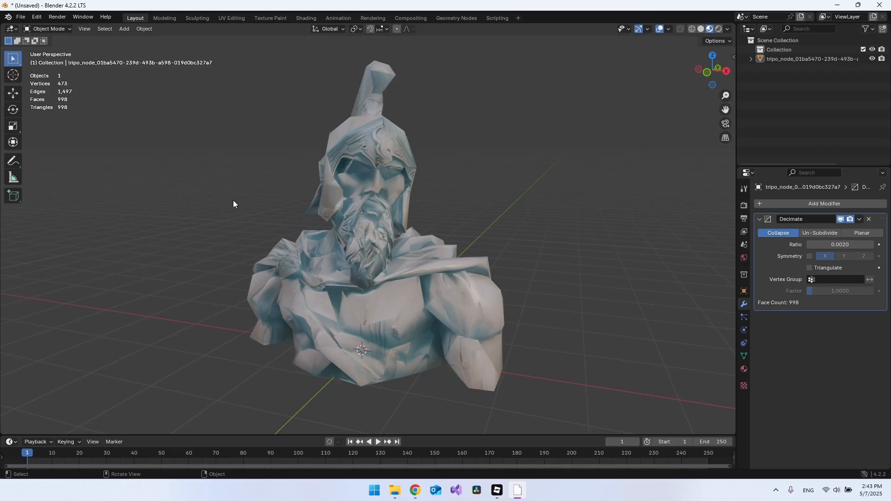
{"action": "left_click", "coordinate": [382, 234]}
{"action": "scroll", "coordinate": [383, 234], "scroll_direction": "up", "scroll_amount": 3}
{"action": "mouse_move", "coordinate": [357, 234]}
{"action": "middle_mouse_down"}
{"action": "mouse_move", "coordinate": [447, 269]}
{"action": "mouse_move", "coordinate": [342, 269]}
{"action": "mouse_move", "coordinate": [422, 271]}
{"action": "mouse_move", "coordinate": [397, 272]}
{"action": "middle_mouse_up"}
{"action": "scroll", "coordinate": [447, 270], "scroll_direction": "down", "scroll_amount": 3}
{"action": "key", "text": "alt+a"}
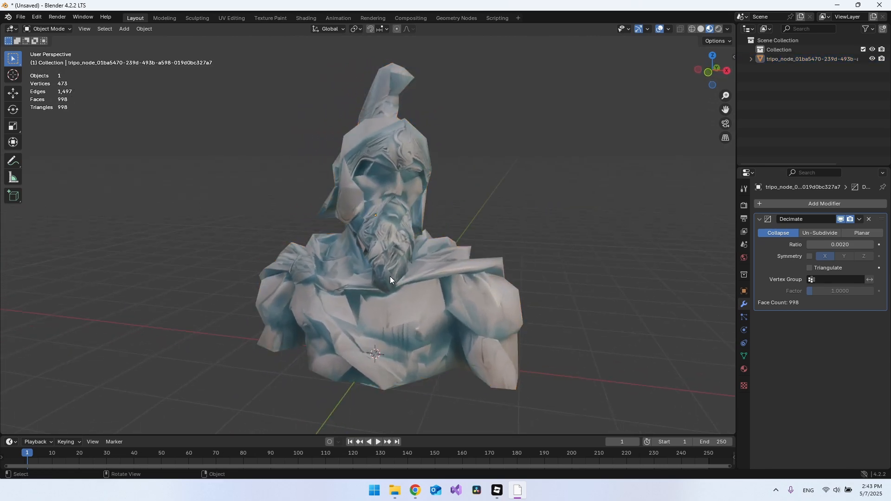
{"action": "left_click", "coordinate": [389, 277]}
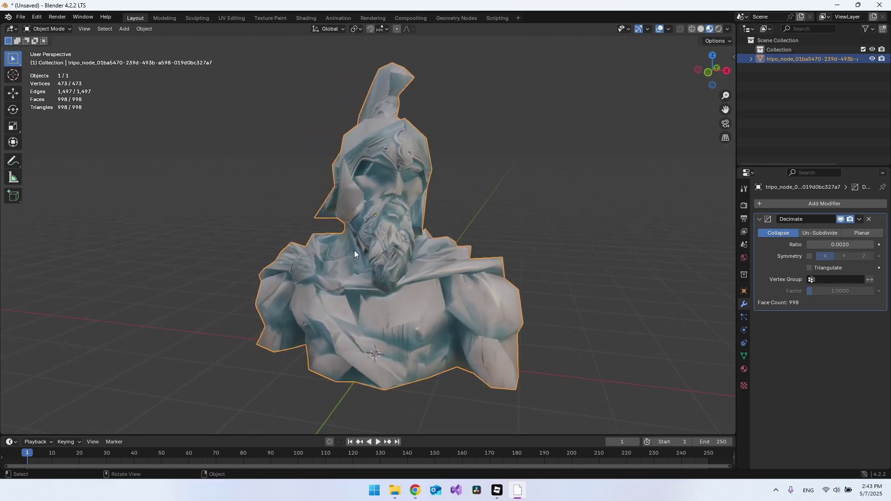
- Start an FBX export with Path Mode Copy, Embed Textures and Selected Objects only
{"action": "left_click", "coordinate": [21, 17]}
{"action": "mouse_move", "coordinate": [42, 158]}
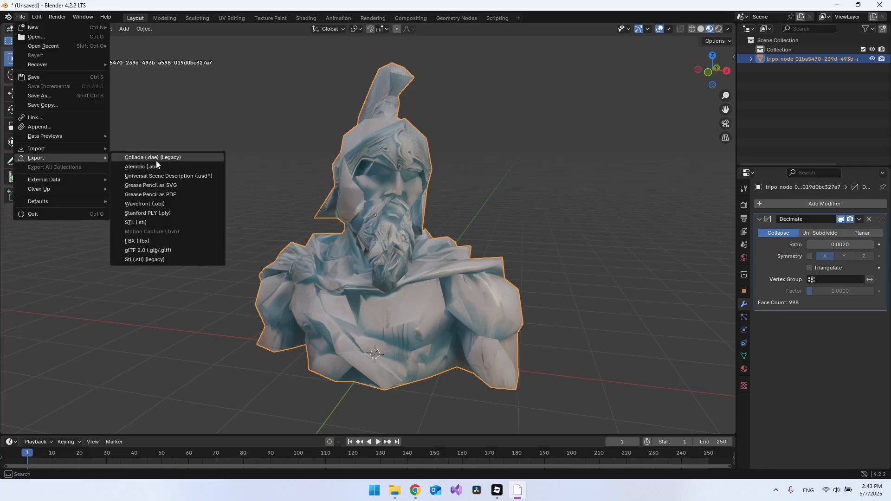
{"action": "left_click", "coordinate": [142, 241]}
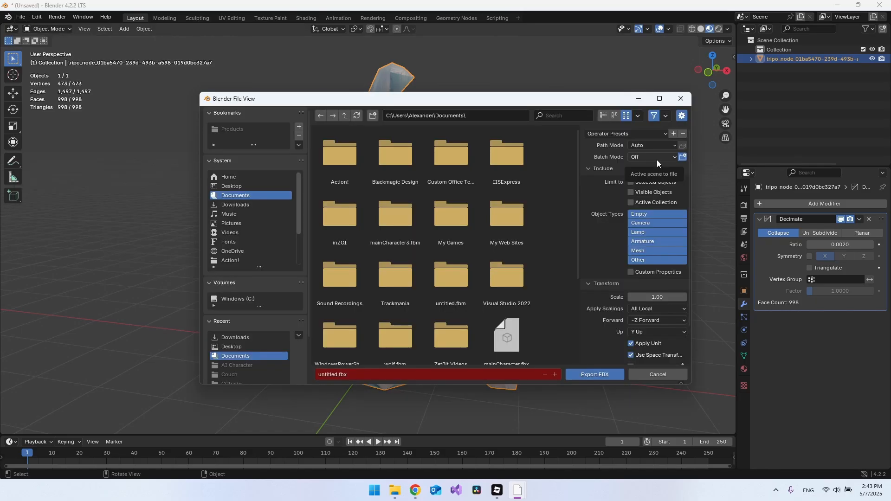
{"action": "left_click", "coordinate": [660, 145]}
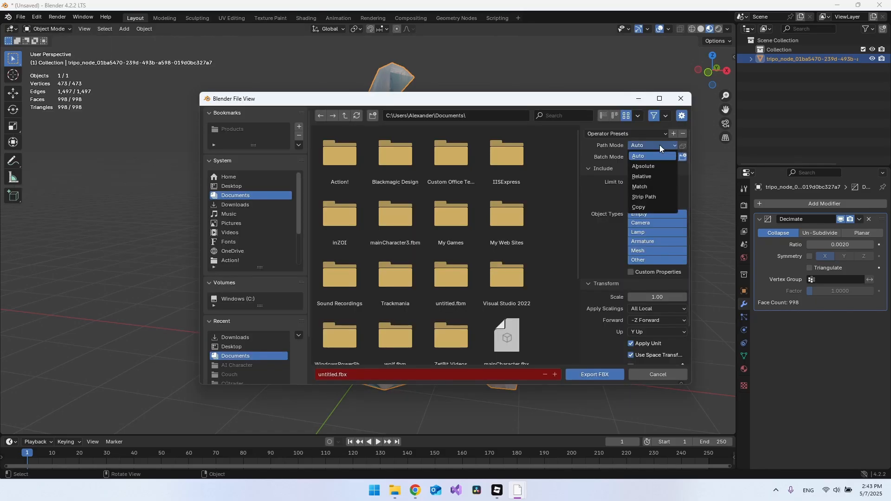
{"action": "left_click", "coordinate": [648, 155]}
{"action": "left_click", "coordinate": [637, 184]}
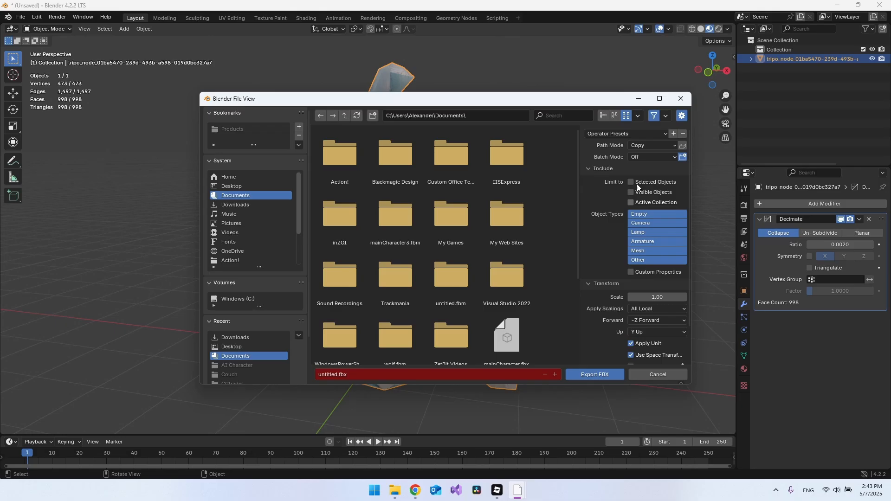
{"action": "left_click", "coordinate": [683, 147]}
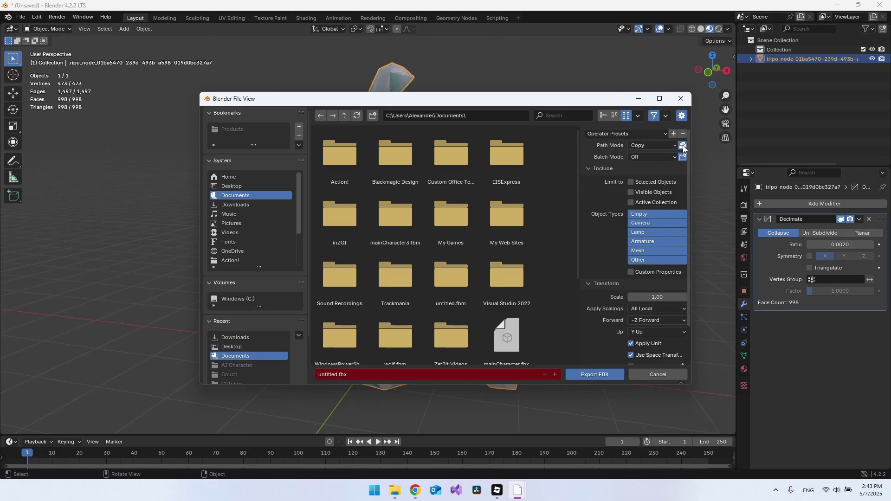
{"action": "left_click", "coordinate": [632, 181]}
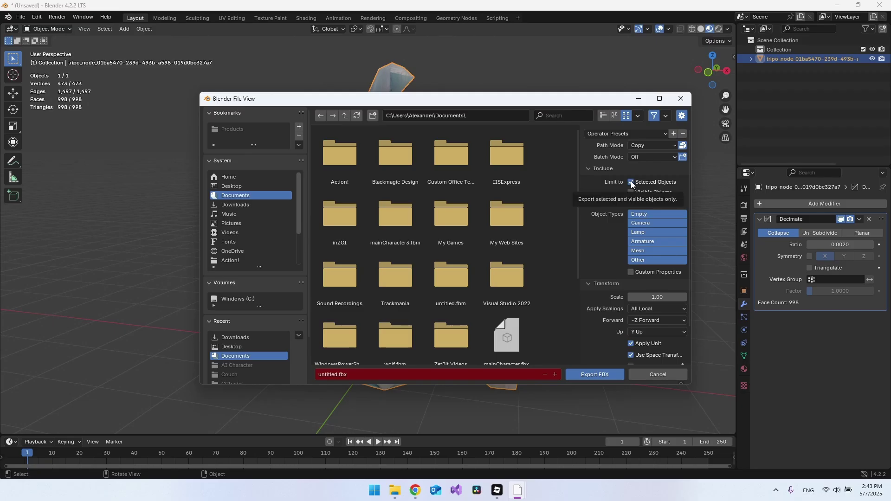
- Name the export statue and write statue.fbx to the Desktop
{"action": "double_click", "coordinate": [360, 376]}
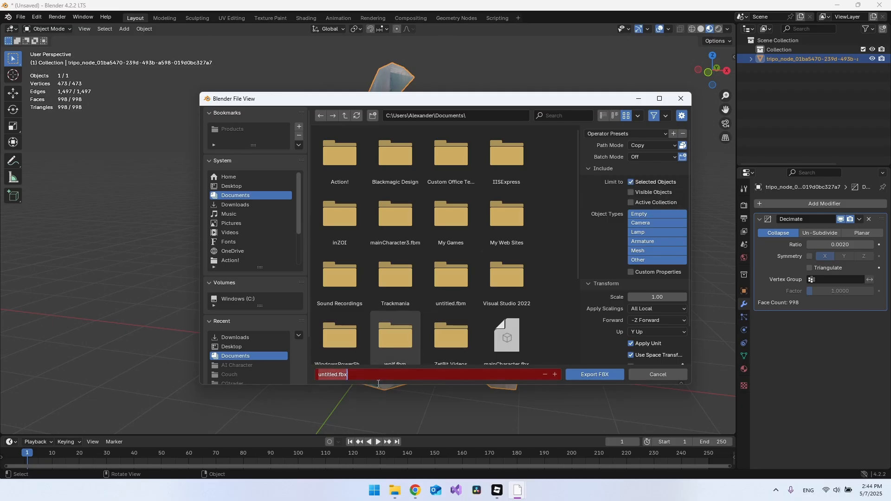
{"action": "type", "text": "statue"}
{"action": "left_click", "coordinate": [246, 346]}
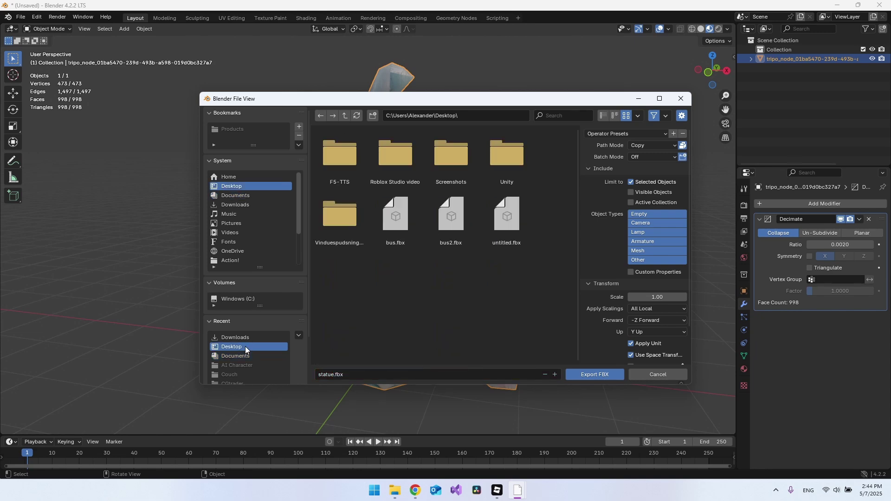
{"action": "left_click", "coordinate": [594, 375]}
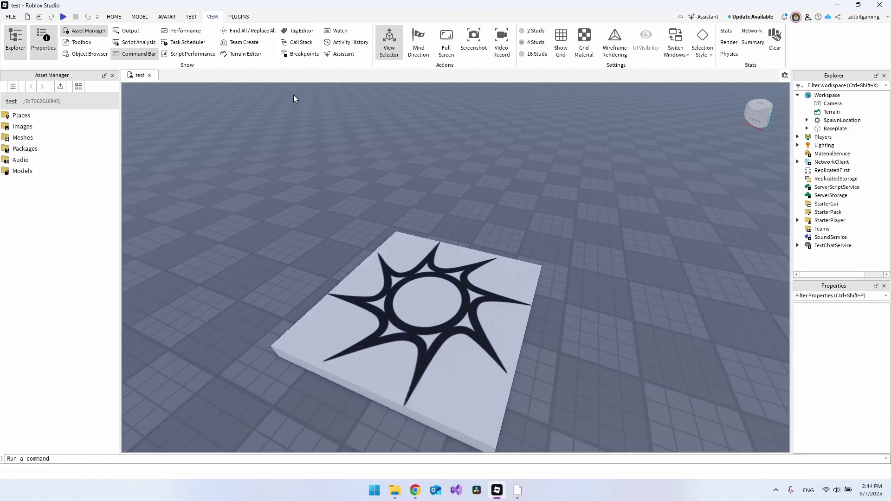
- From Asset Manager's Import, pick statue.fbx on the Desktop for import
{"action": "left_click", "coordinate": [114, 16]}
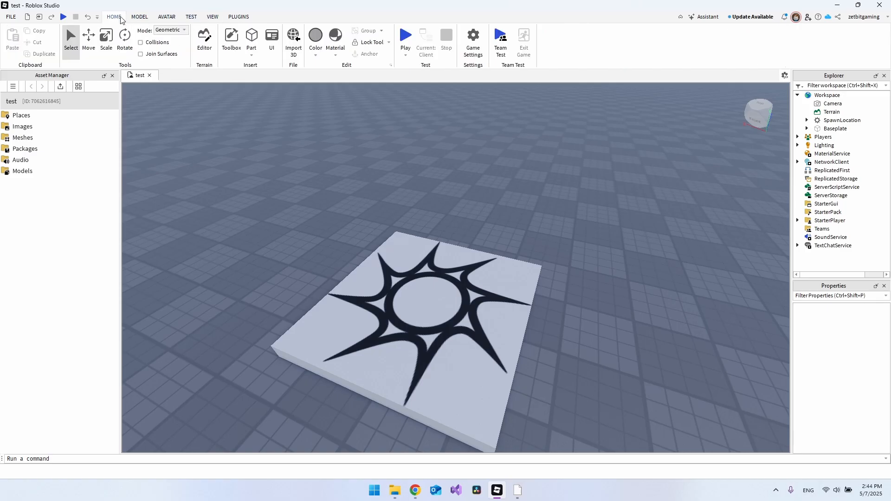
{"action": "left_click", "coordinate": [212, 16]}
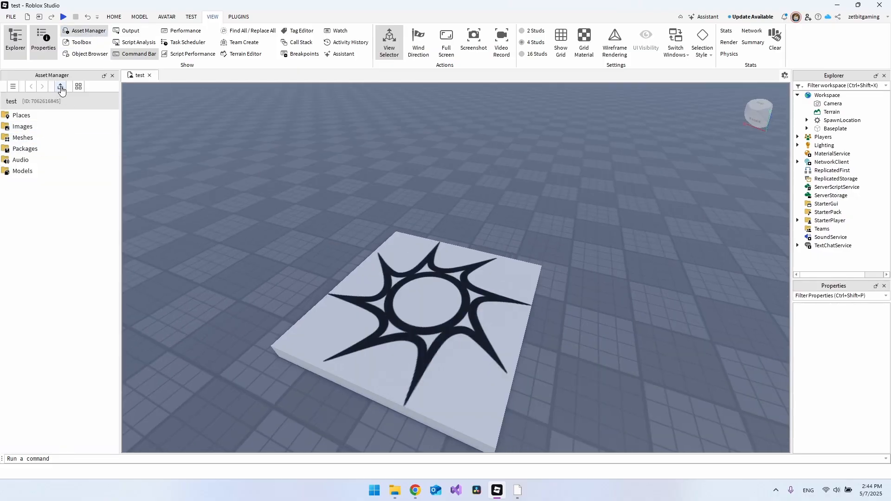
{"action": "left_click", "coordinate": [60, 86]}
{"action": "left_click", "coordinate": [38, 135]}
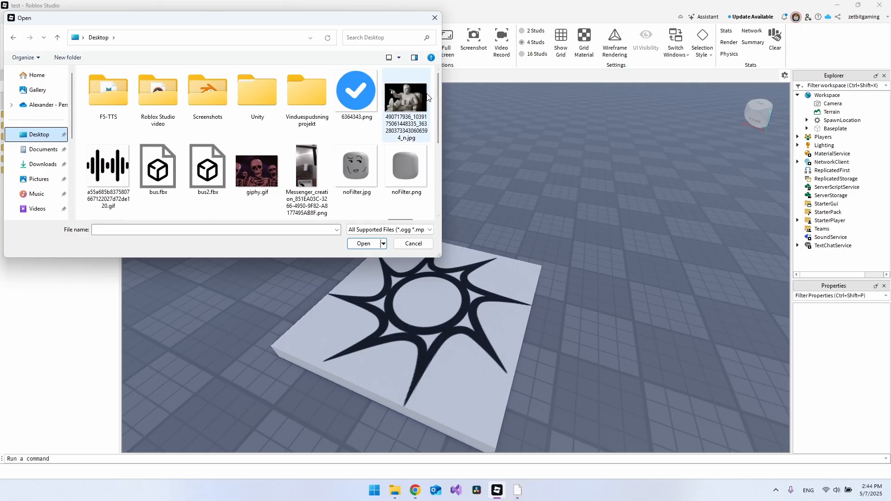
{"action": "scroll", "coordinate": [404, 139], "scroll_direction": "down", "scroll_amount": 3}
{"action": "left_click", "coordinate": [406, 112]}
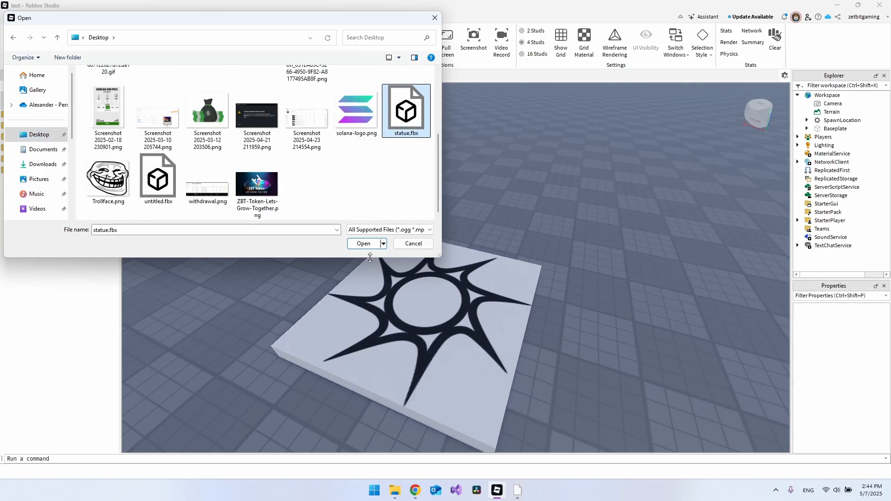
{"action": "left_click", "coordinate": [364, 243]}
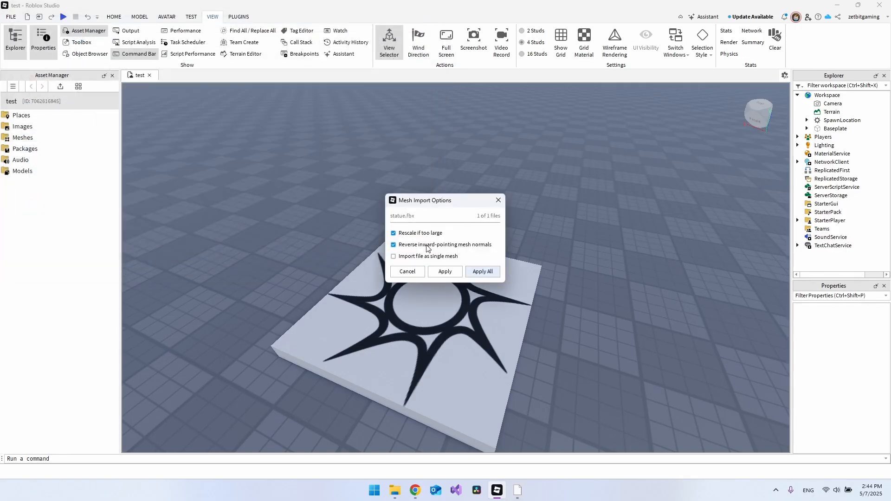
- Apply All and finish the bulk import, then insert the statue mesh into the workspace
{"action": "left_click", "coordinate": [487, 274]}
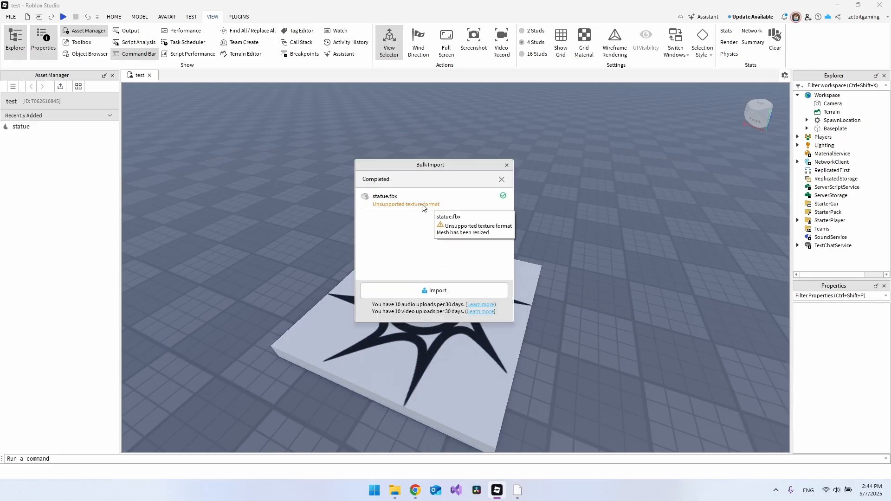
{"action": "left_click", "coordinate": [508, 167]}
{"action": "left_click", "coordinate": [22, 126]}
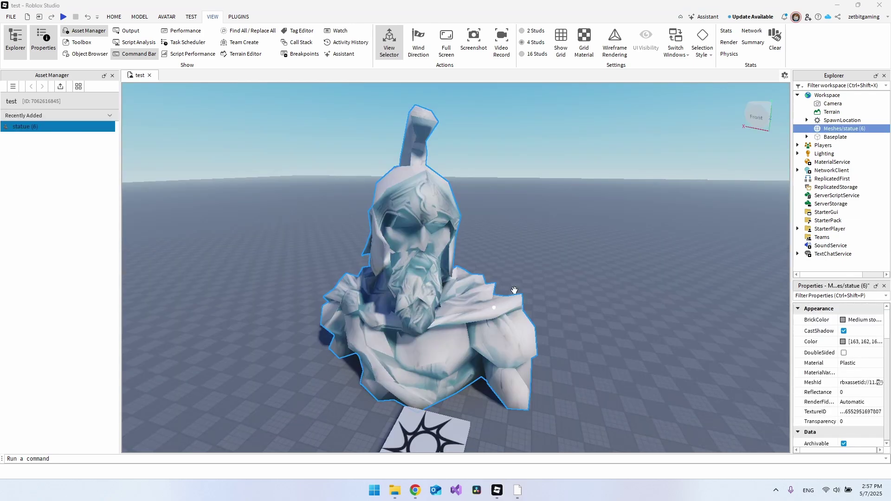
{"action": "right_click_drag", "start_coordinate": [513, 290], "coordinate": [519, 275]}
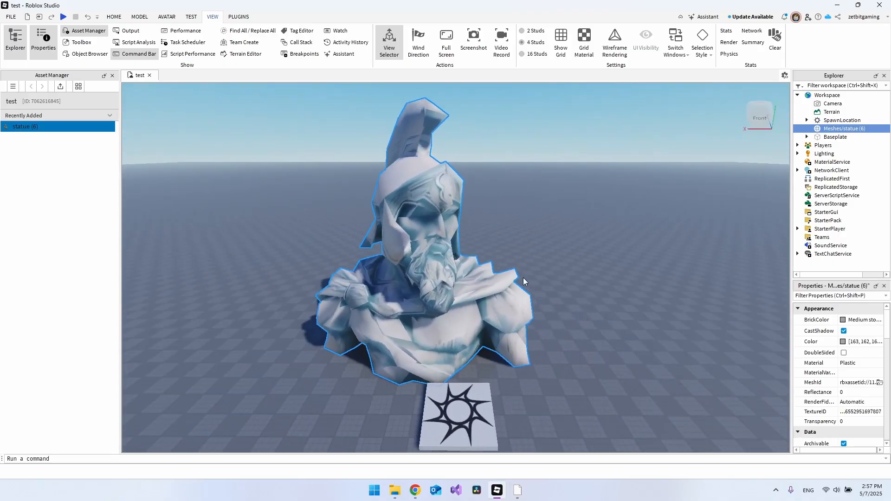
- Deselect the placed statue, move the camera closer, and return to Blender
{"action": "key", "text": "Escape"}
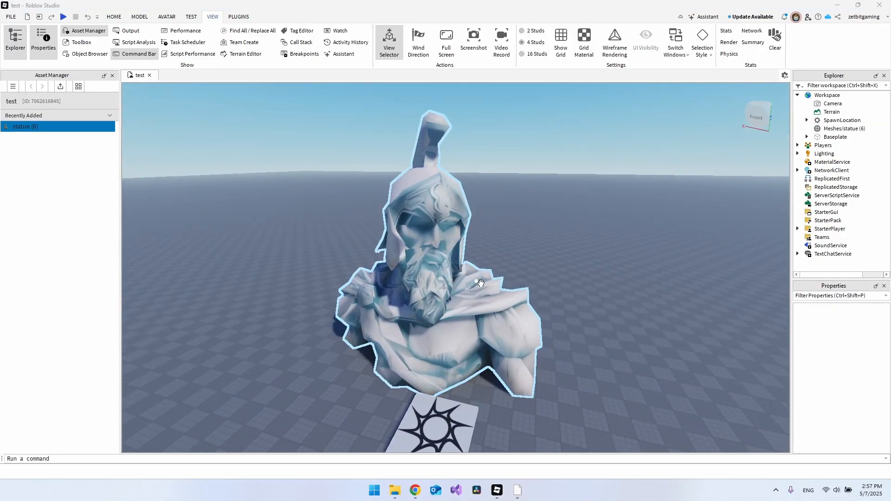
{"action": "right_click_drag", "start_coordinate": [434, 279], "coordinate": [445, 314]}
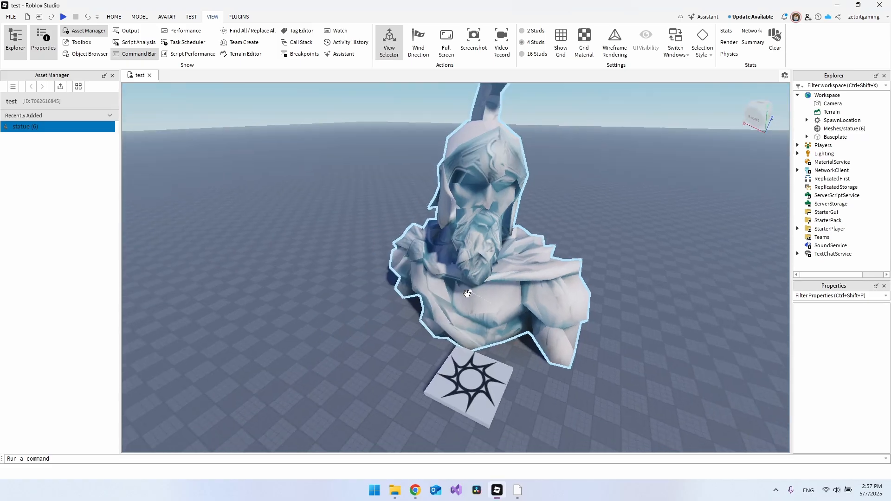
{"action": "scroll", "coordinate": [445, 314], "scroll_direction": "up", "scroll_amount": 2}
{"action": "left_click", "coordinate": [518, 490]}
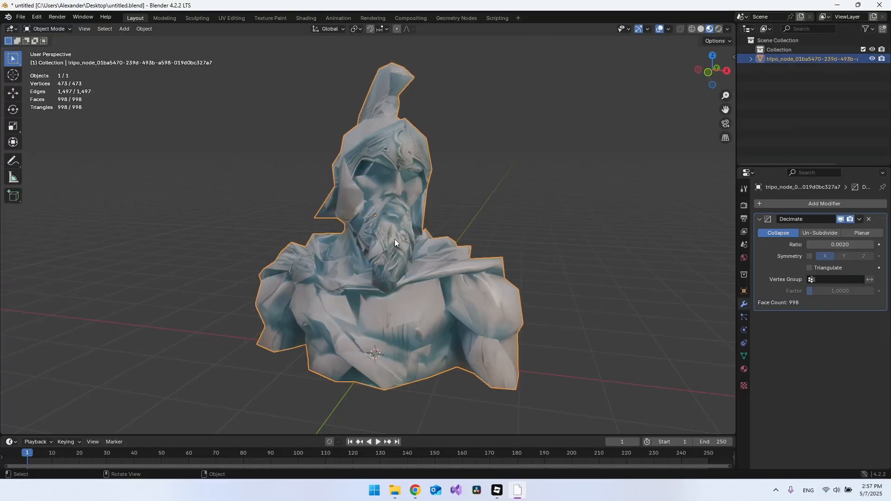
- Switch the area to the Image Editor and display the bust's Image_1 texture
{"action": "left_click", "coordinate": [12, 30]}
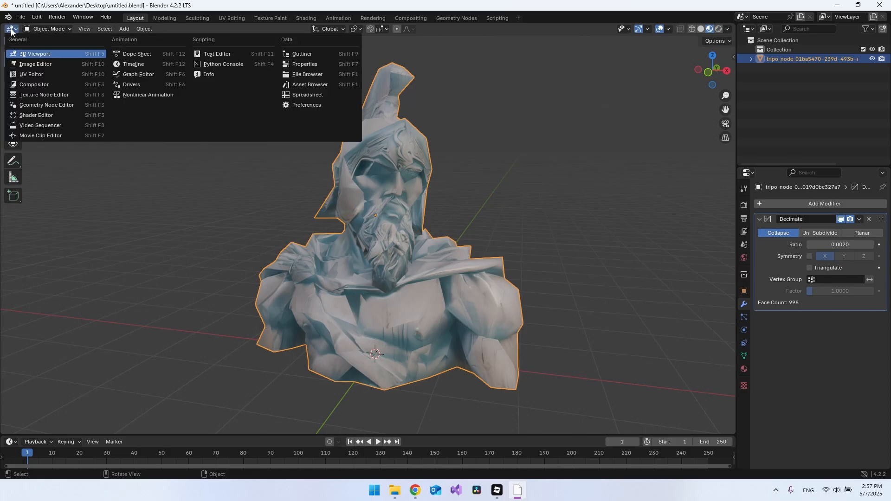
{"action": "left_click", "coordinate": [40, 63]}
{"action": "left_click", "coordinate": [320, 29]}
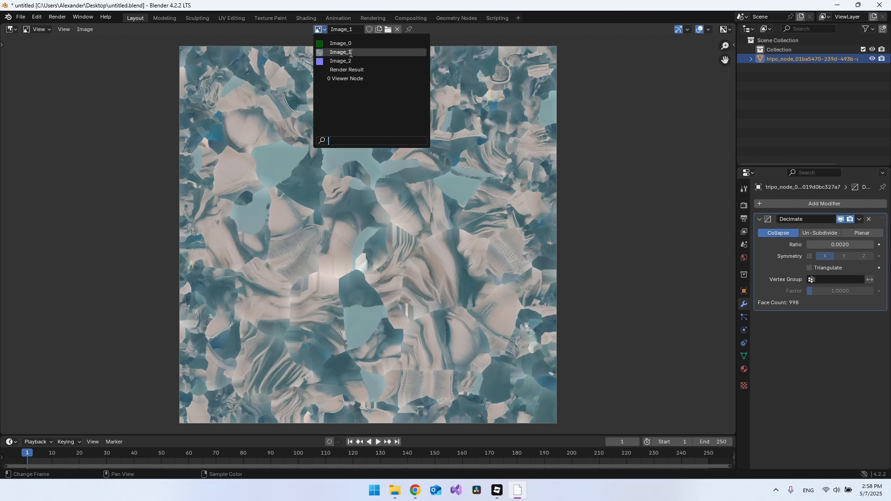
{"action": "left_click", "coordinate": [350, 53]}
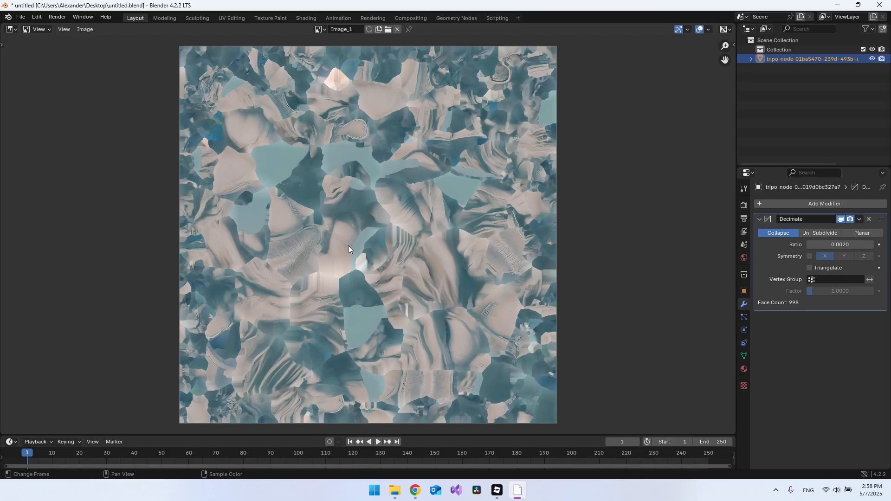
{"action": "left_click", "coordinate": [84, 29]}
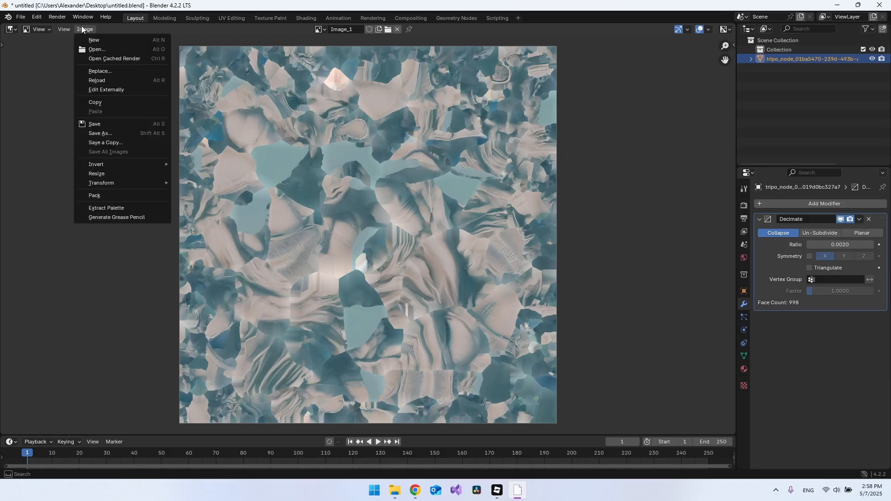
- Begin Save As for the Image_1 texture, keeping PNG as the file format
{"action": "left_click", "coordinate": [103, 133]}
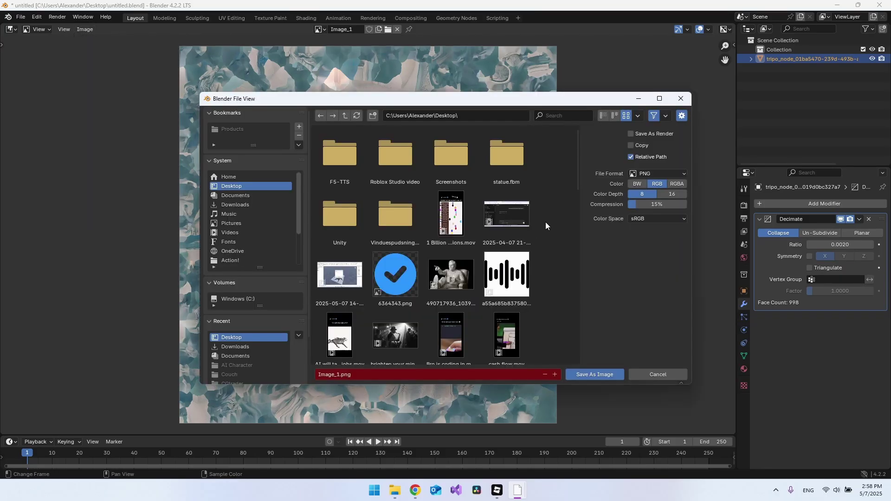
{"action": "left_click", "coordinate": [658, 175]}
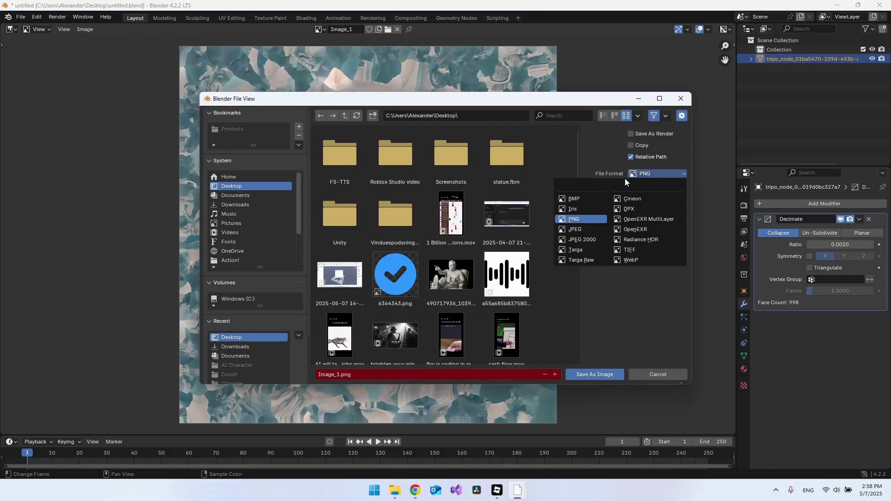
{"action": "left_click", "coordinate": [585, 218]}
- Confirm the file name Image_1.png and save the texture to the Desktop
{"action": "left_click", "coordinate": [350, 376]}
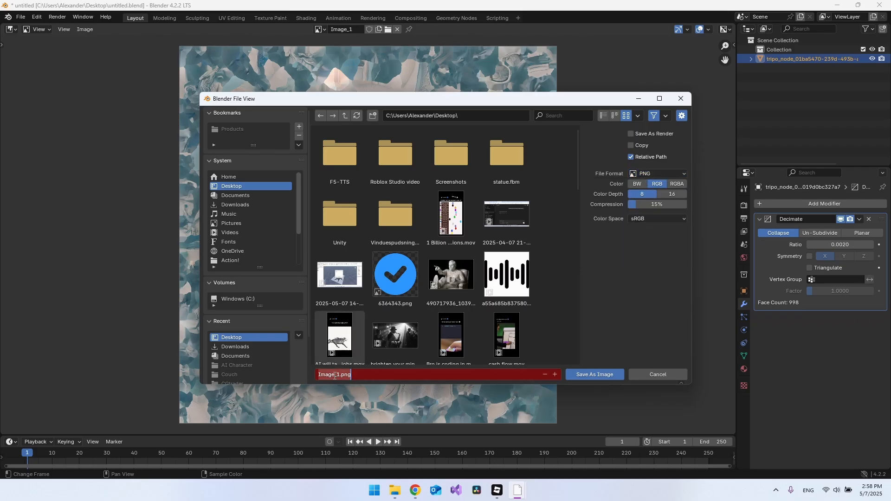
{"action": "left_click_drag", "start_coordinate": [351, 375], "coordinate": [319, 376]}
{"action": "left_click", "coordinate": [363, 373]}
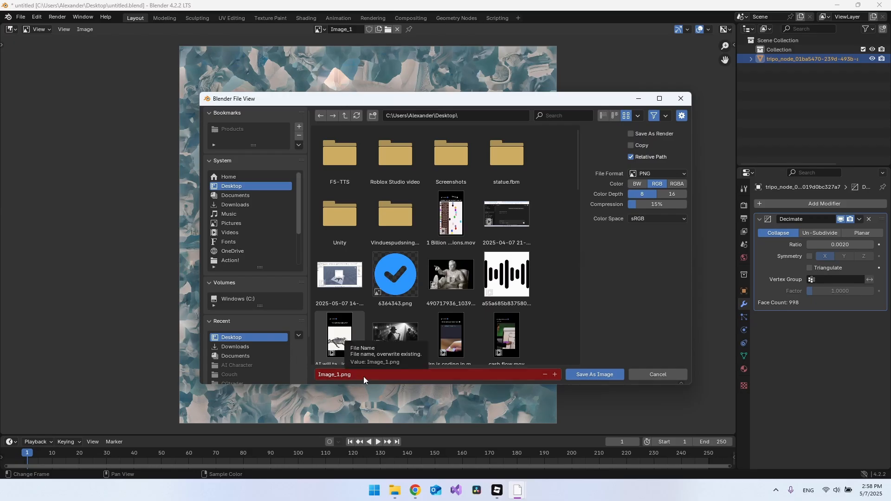
{"action": "left_click_drag", "start_coordinate": [363, 375], "coordinate": [318, 374]}
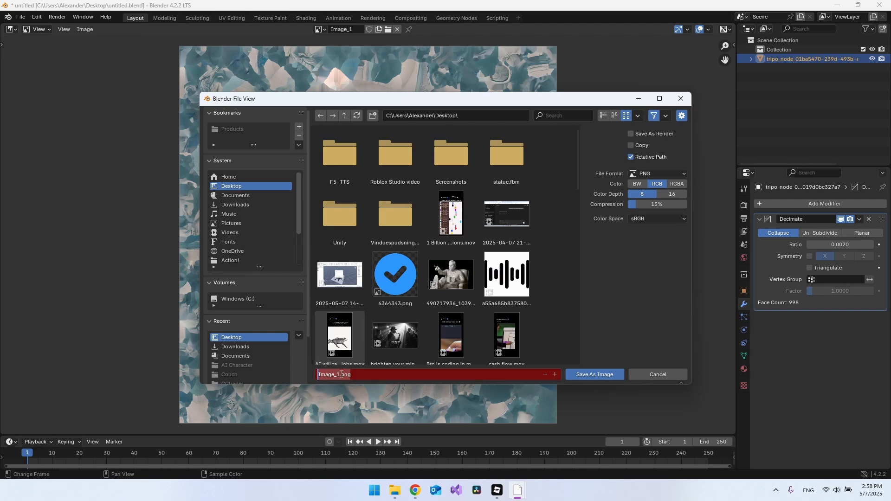
{"action": "key", "text": "Return"}
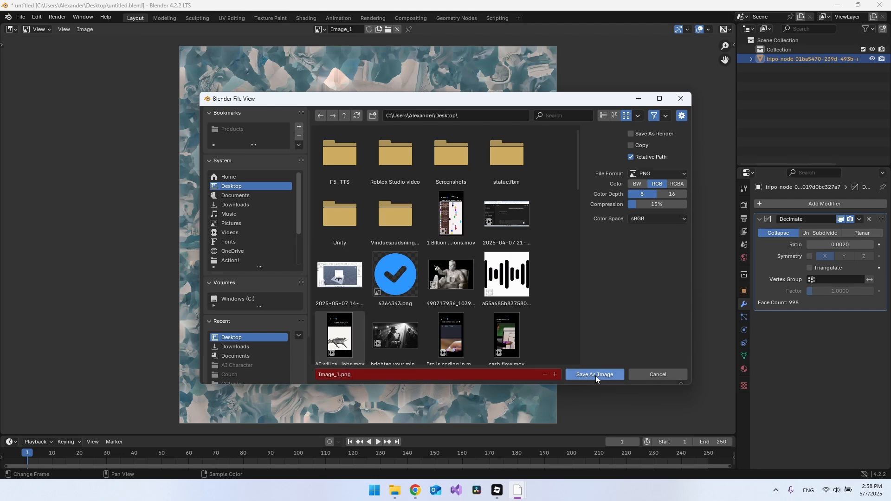
{"action": "left_click", "coordinate": [595, 375]}
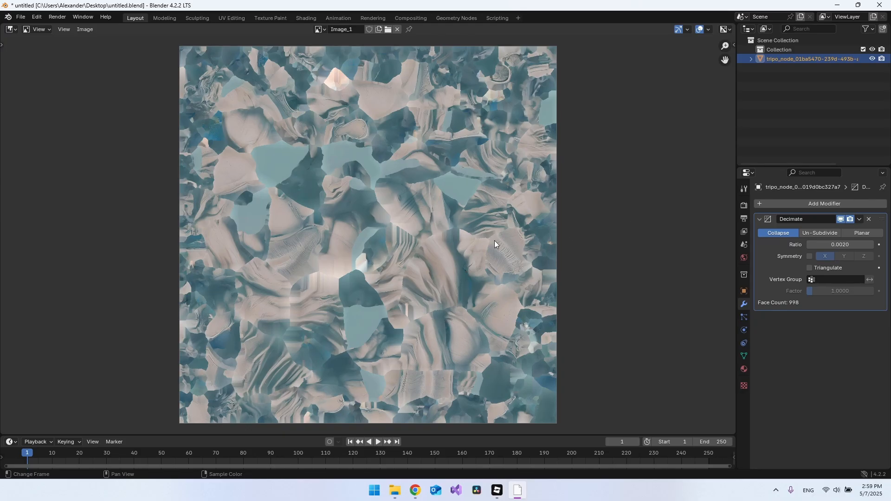
- Switch the editor area back to the 3D Viewport showing the bust
{"action": "left_click", "coordinate": [20, 17]}
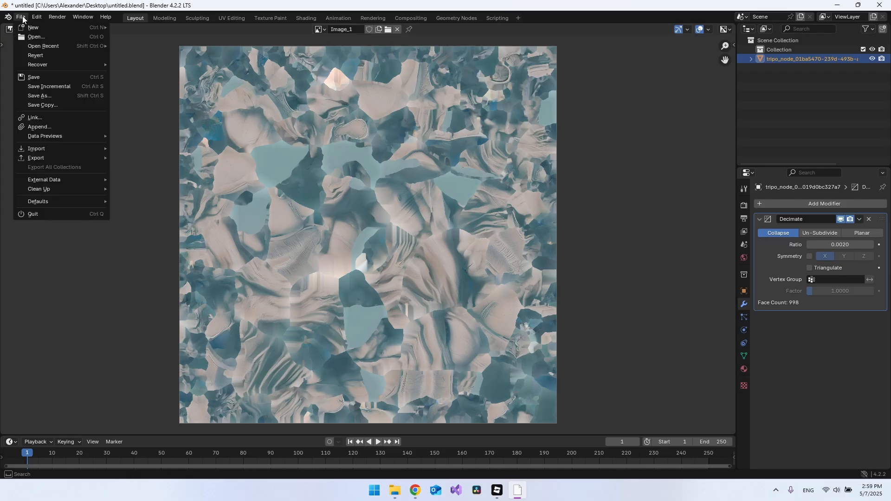
{"action": "left_click", "coordinate": [11, 29]}
{"action": "left_click", "coordinate": [35, 54]}
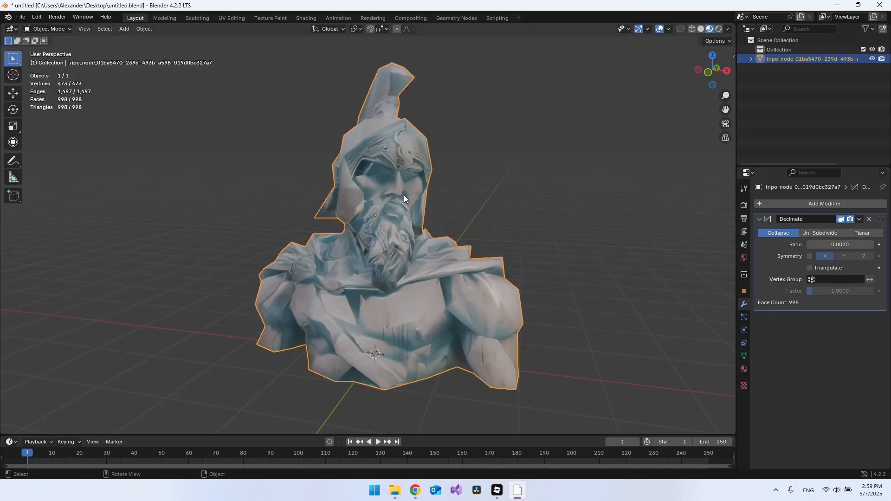
- Export the bust as statue.fbx with Path Mode Copy and Embed Textures enabled
{"action": "left_click", "coordinate": [23, 18]}
{"action": "mouse_move", "coordinate": [35, 157]}
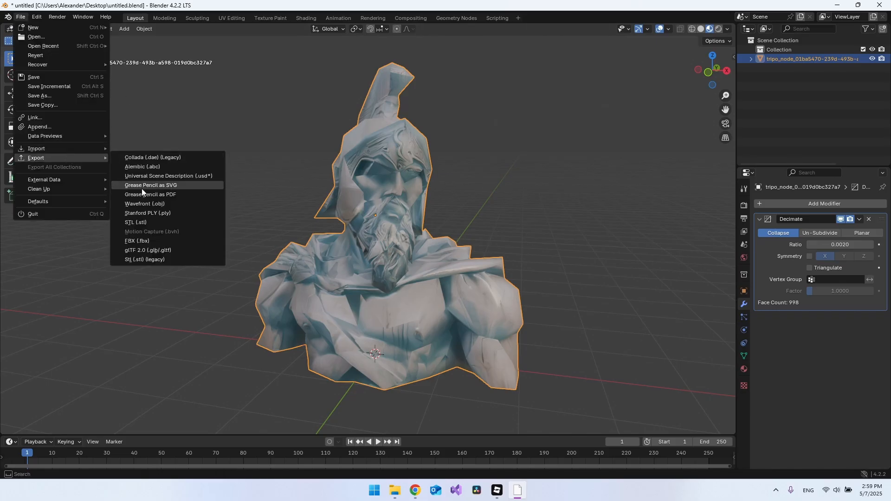
{"action": "left_click", "coordinate": [134, 242]}
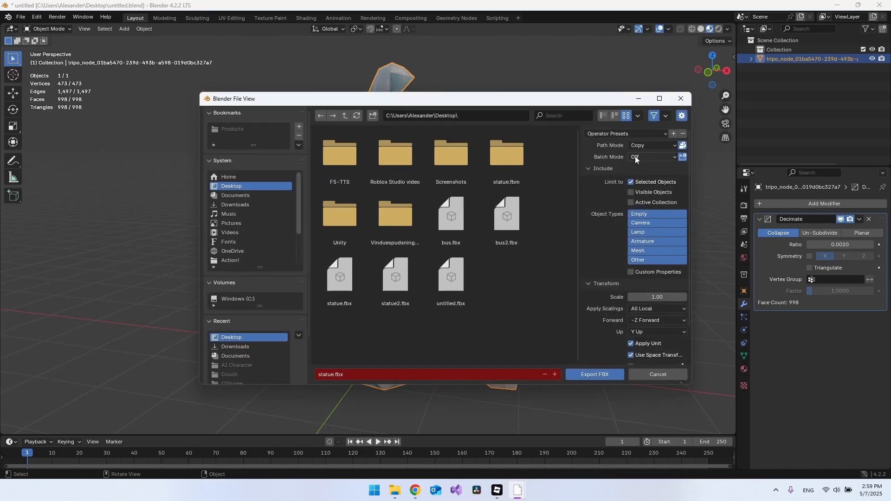
{"action": "left_click", "coordinate": [651, 145]}
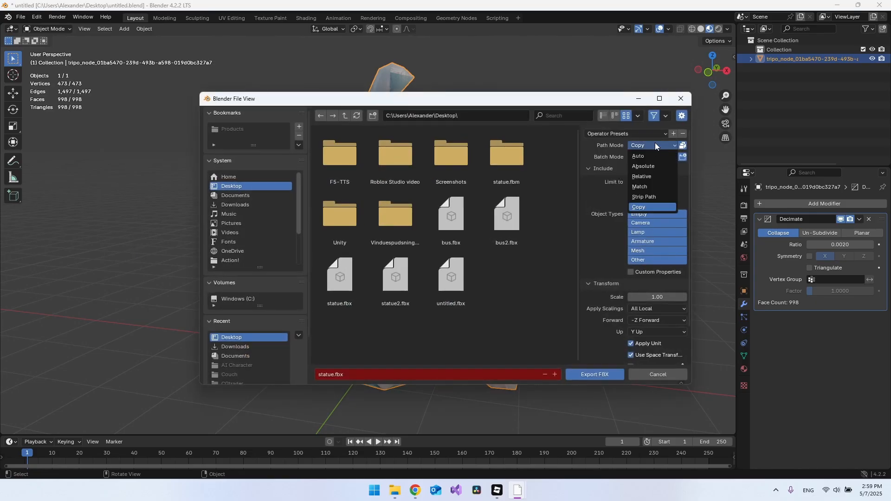
{"action": "left_click", "coordinate": [652, 146]}
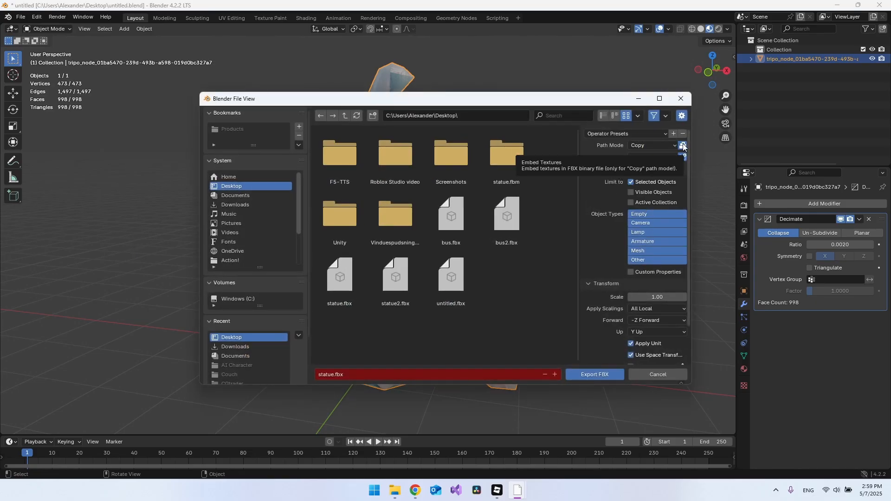
{"action": "left_click", "coordinate": [683, 145]}
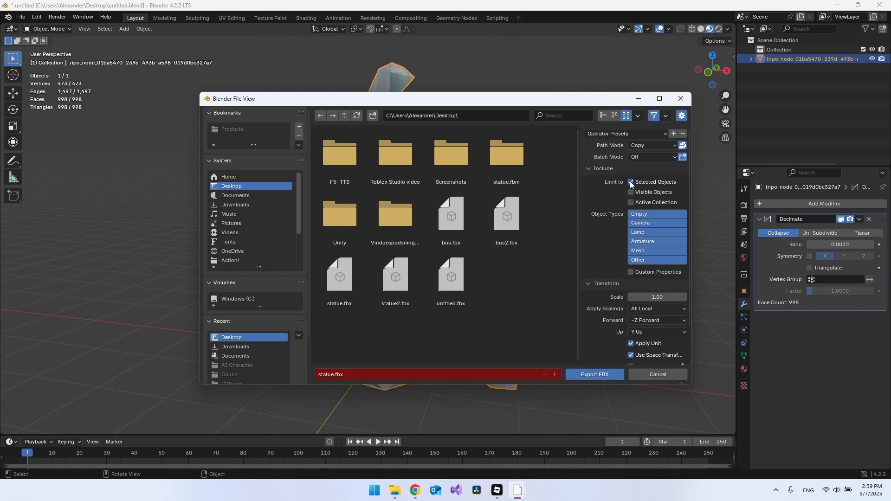
{"action": "left_click", "coordinate": [340, 278]}
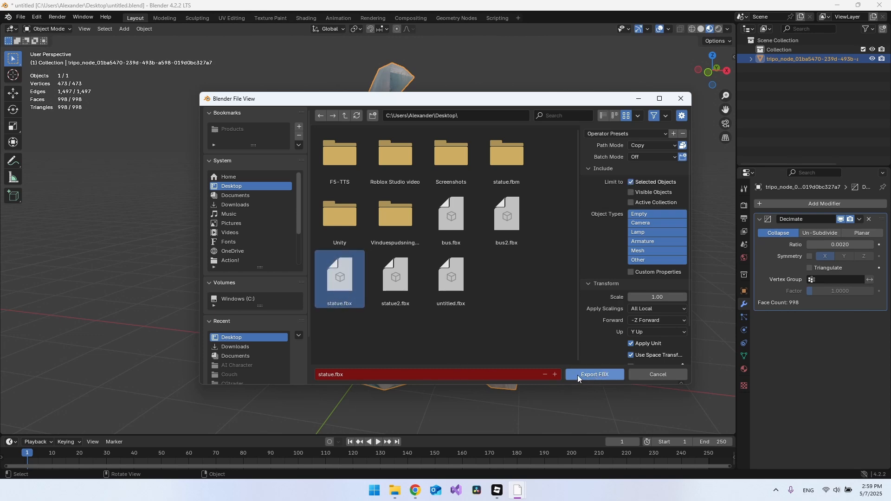
{"action": "left_click", "coordinate": [594, 375]}
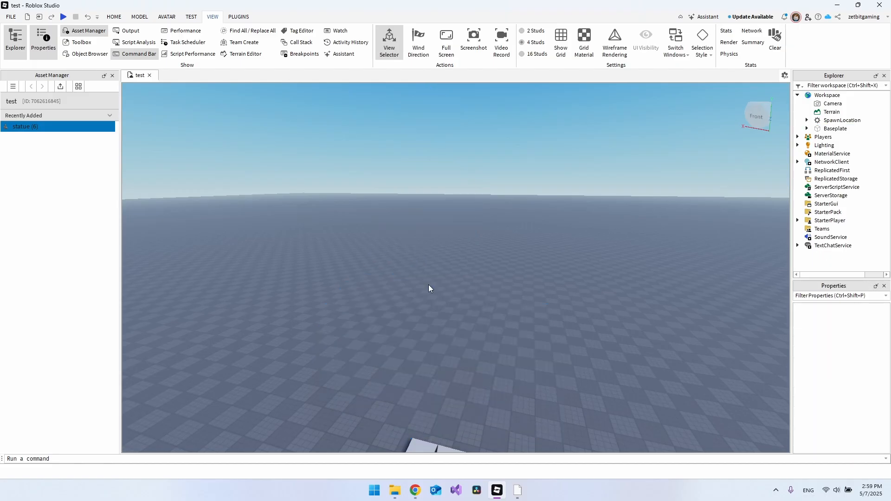
- Bulk-import statue.fbx with Apply All mesh settings and dismiss the completion summary
{"action": "left_click", "coordinate": [62, 88]}
{"action": "scroll", "coordinate": [210, 139], "scroll_direction": "down", "scroll_amount": 5}
{"action": "left_click", "coordinate": [157, 181]}
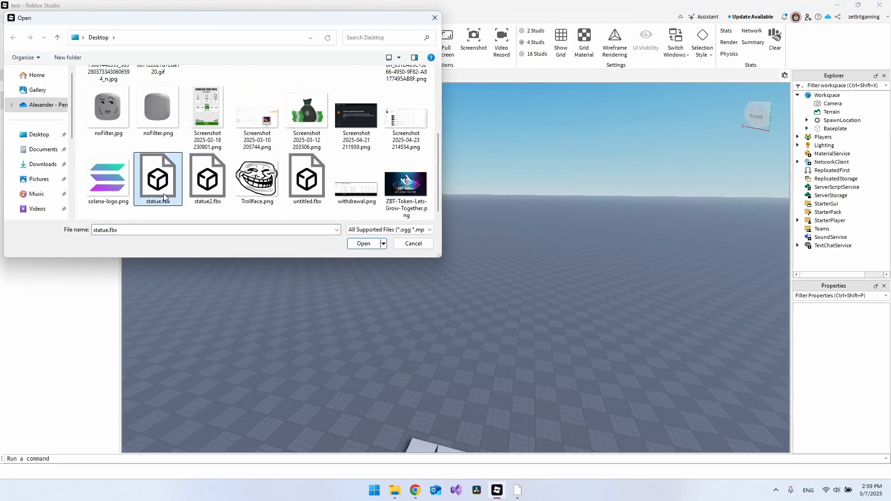
{"action": "left_click", "coordinate": [363, 243]}
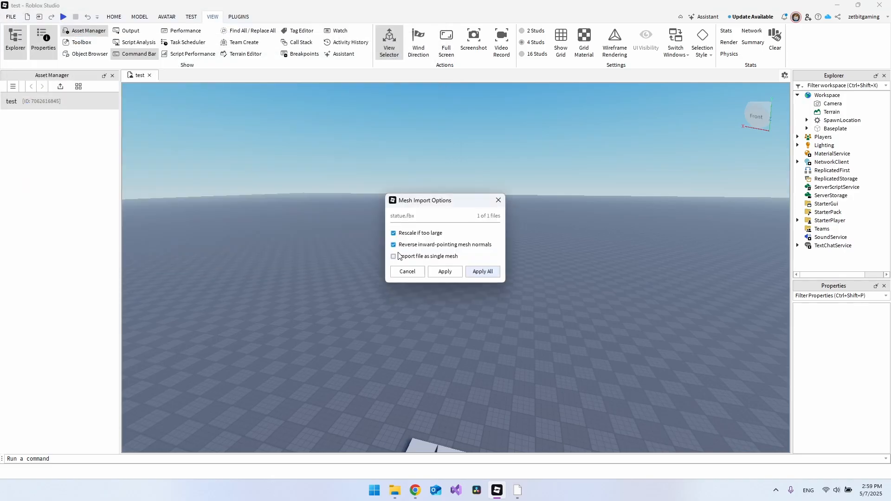
{"action": "left_click", "coordinate": [481, 274]}
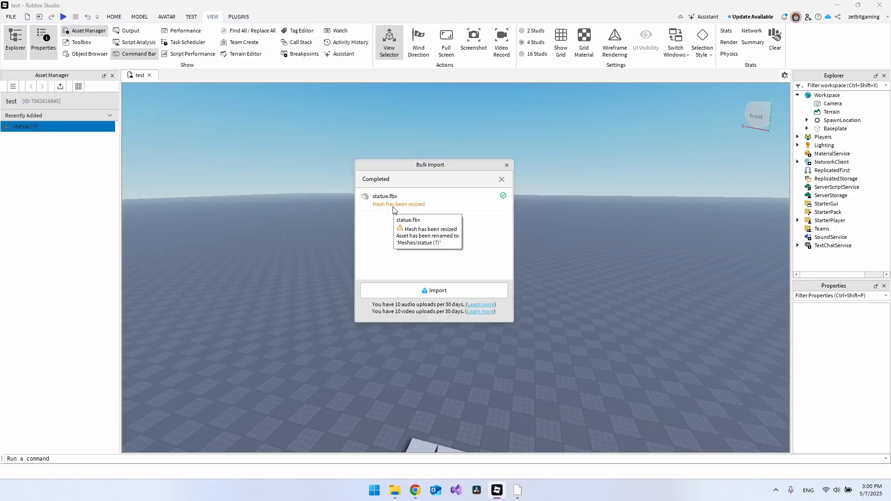
{"action": "left_click", "coordinate": [506, 165]}
- Drag statue (7) into the workspace and orbit to inspect its texture from several sides
{"action": "left_click_drag", "start_coordinate": [37, 128], "coordinate": [288, 243]}
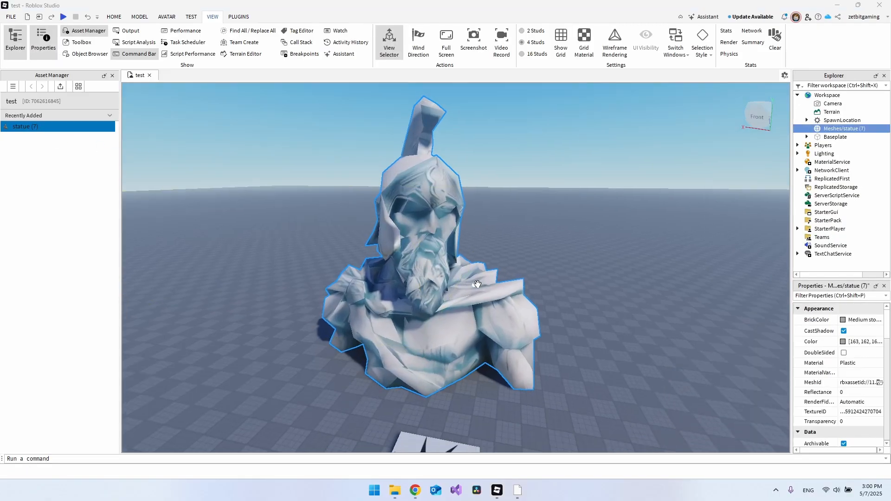
{"action": "right_click_drag", "start_coordinate": [438, 289], "coordinate": [426, 283]}
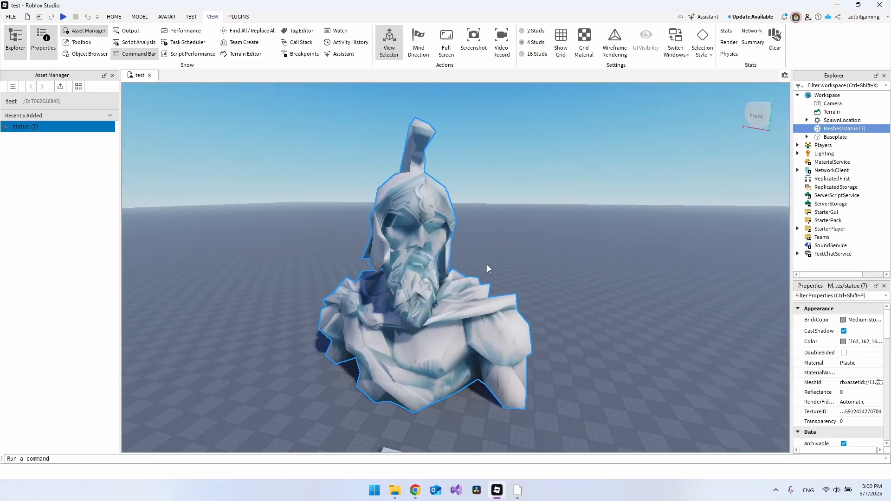
{"action": "right_click_drag", "start_coordinate": [486, 264], "coordinate": [583, 297]}
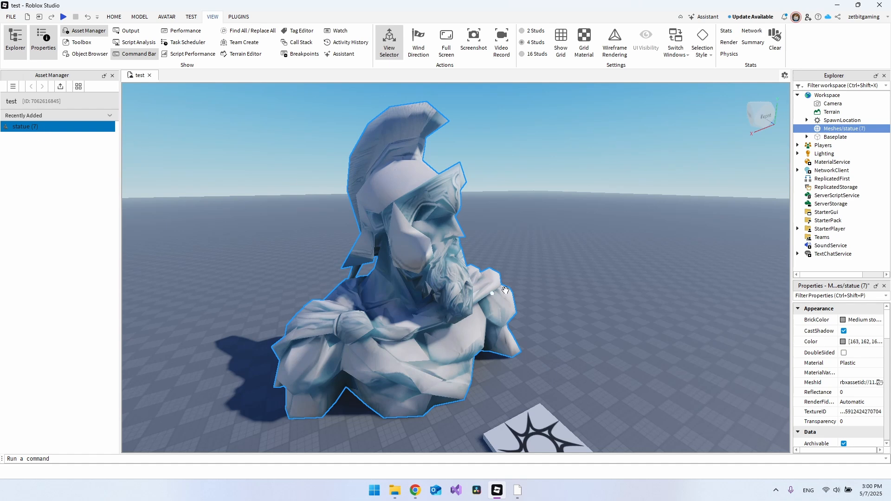
{"action": "mouse_move", "coordinate": [505, 290]}
{"action": "right_mouse_down"}
{"action": "mouse_move", "coordinate": [533, 288]}
{"action": "mouse_move", "coordinate": [523, 247]}
{"action": "right_mouse_up"}
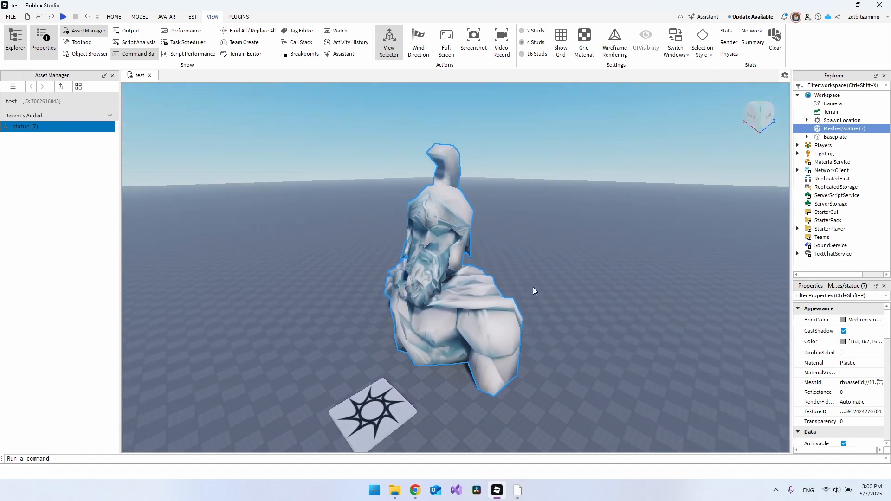